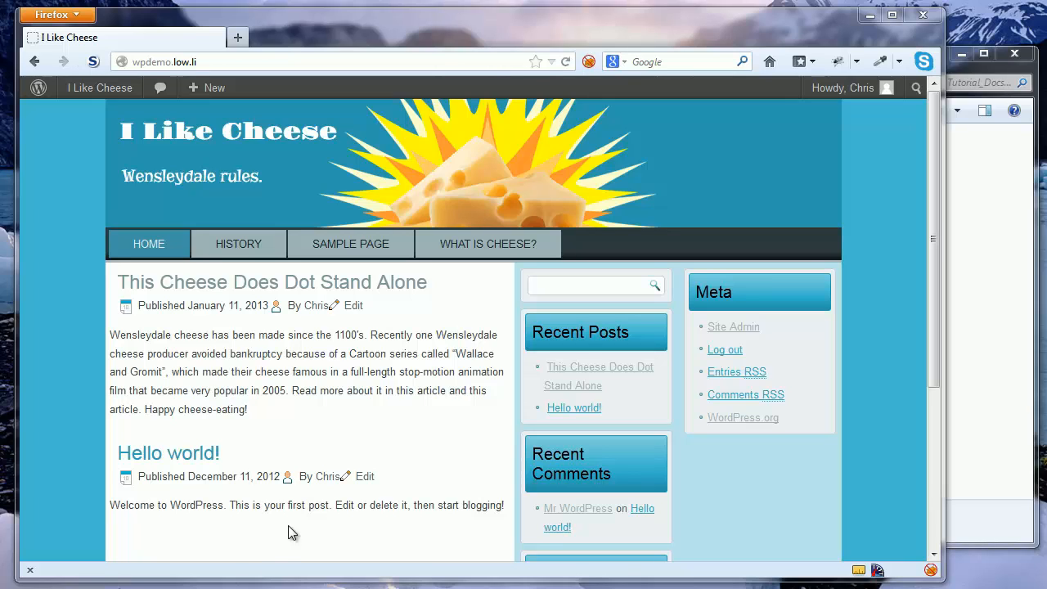
# Start a blank new post and open Cheese Danish.rtf from the tutorial documents folder
pyautogui.moveTo(212, 89)
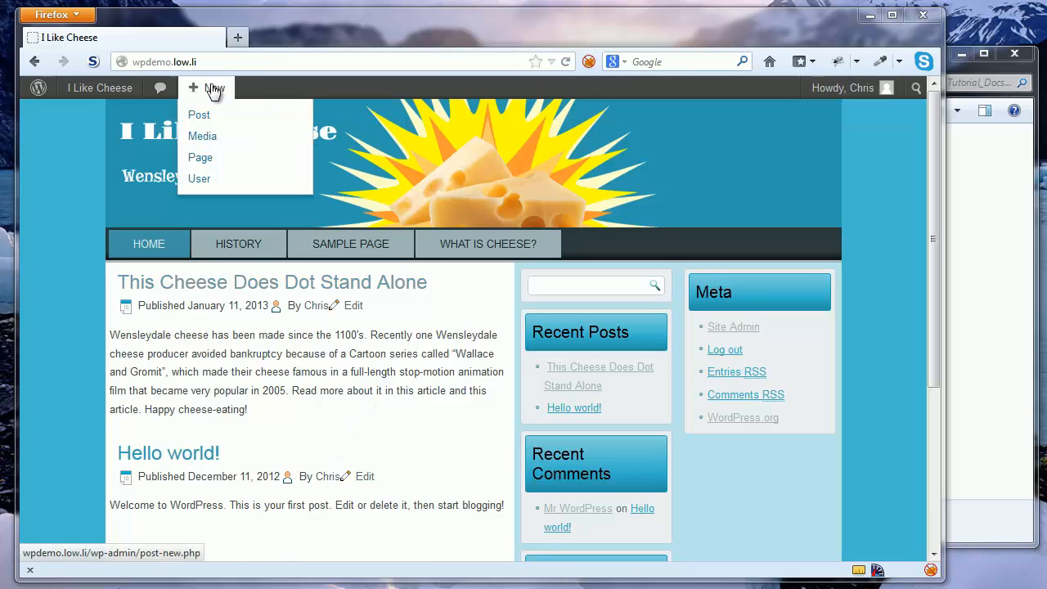
pyautogui.click(199, 119)
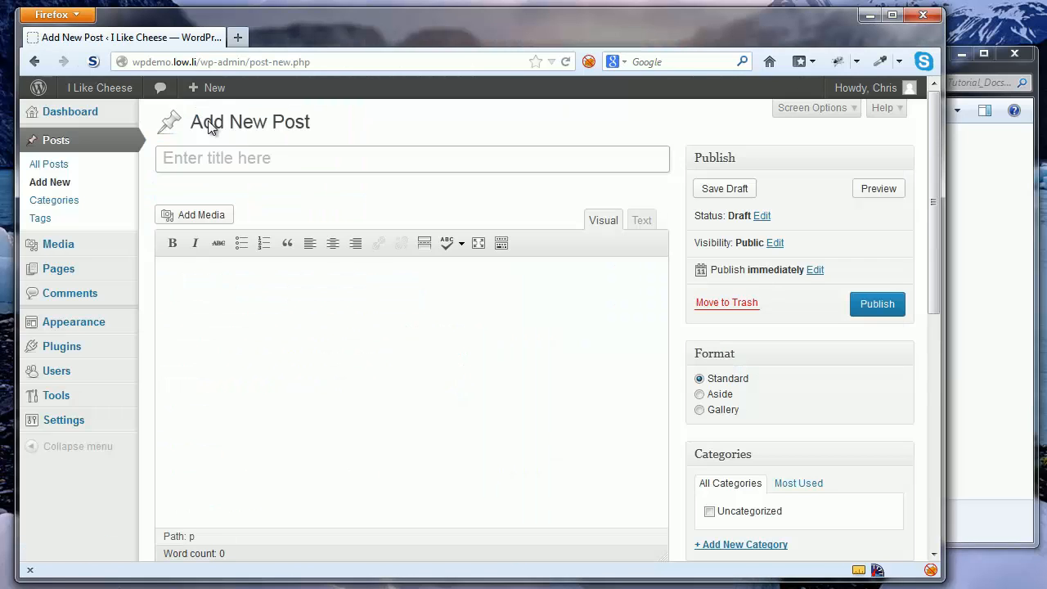
pyautogui.click(965, 415)
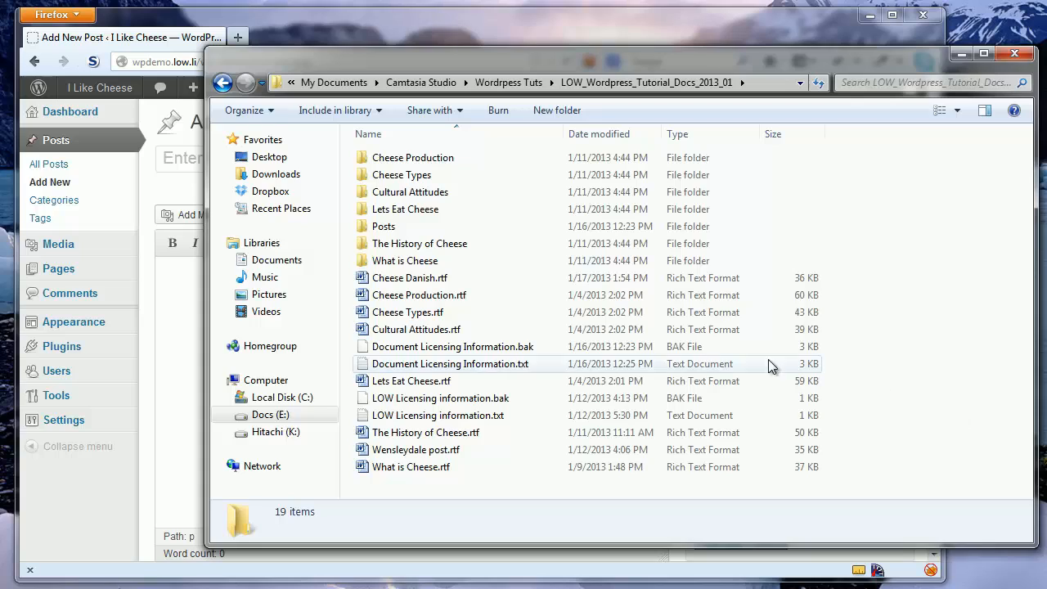
pyautogui.click(458, 279)
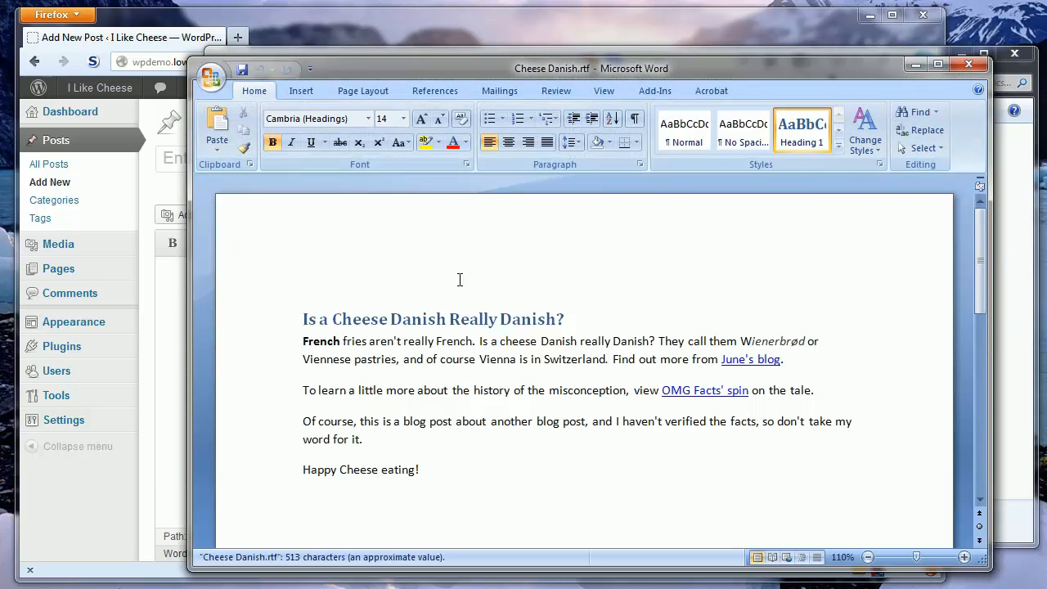
# Copy all of the Cheese Danish article text in Word and return to the new post
pyautogui.hotkey('ctrl', 'a')
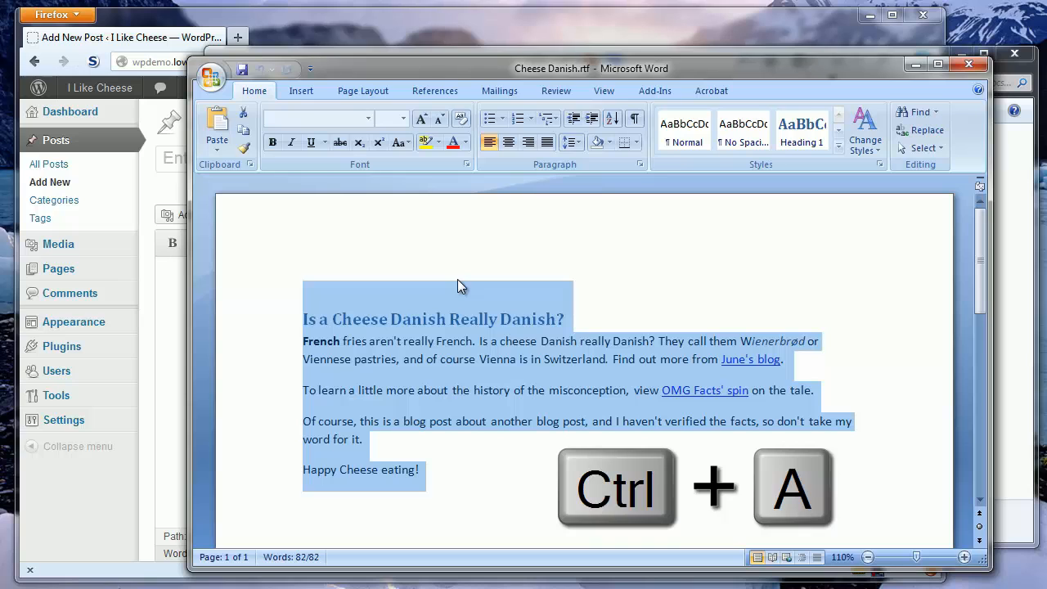
pyautogui.hotkey('ctrl', 'c')
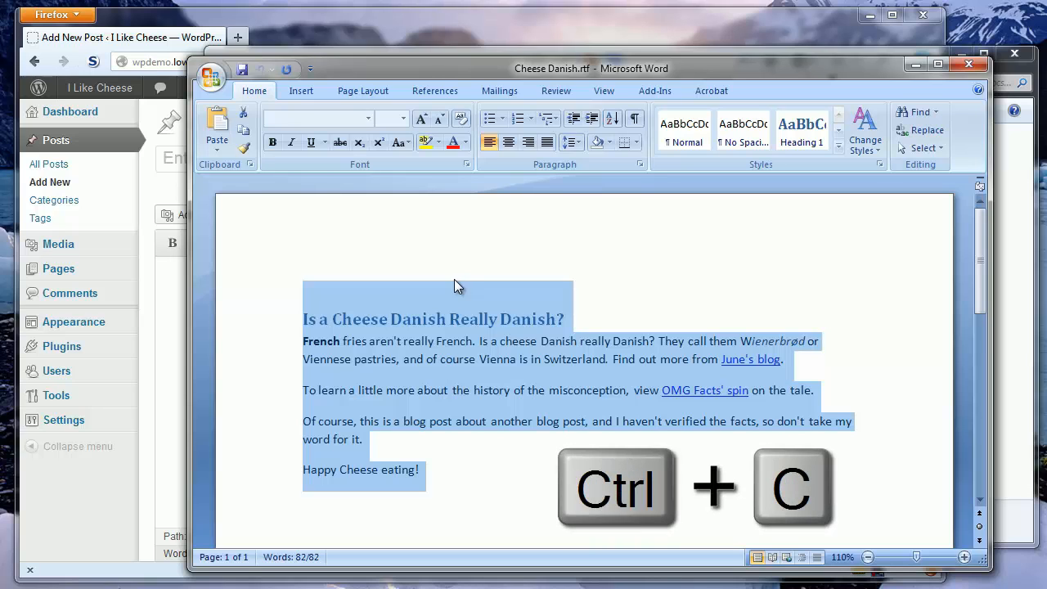
pyautogui.click(82, 493)
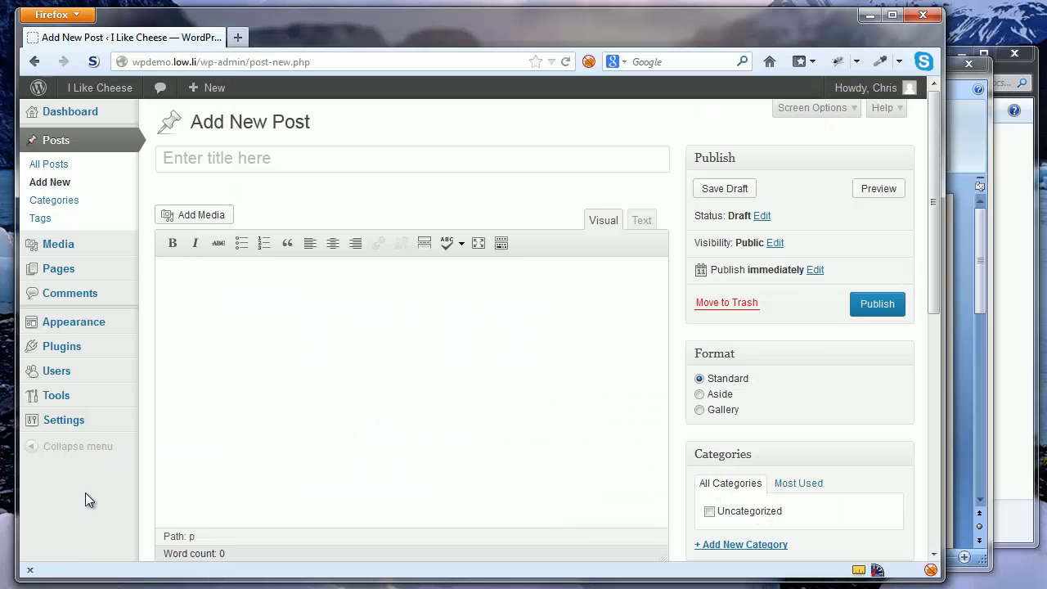
# Paste the article into the body and move its heading 'Is a Cheese Danish Really Danish?' into the title
pyautogui.hotkey('ctrl', 'v')
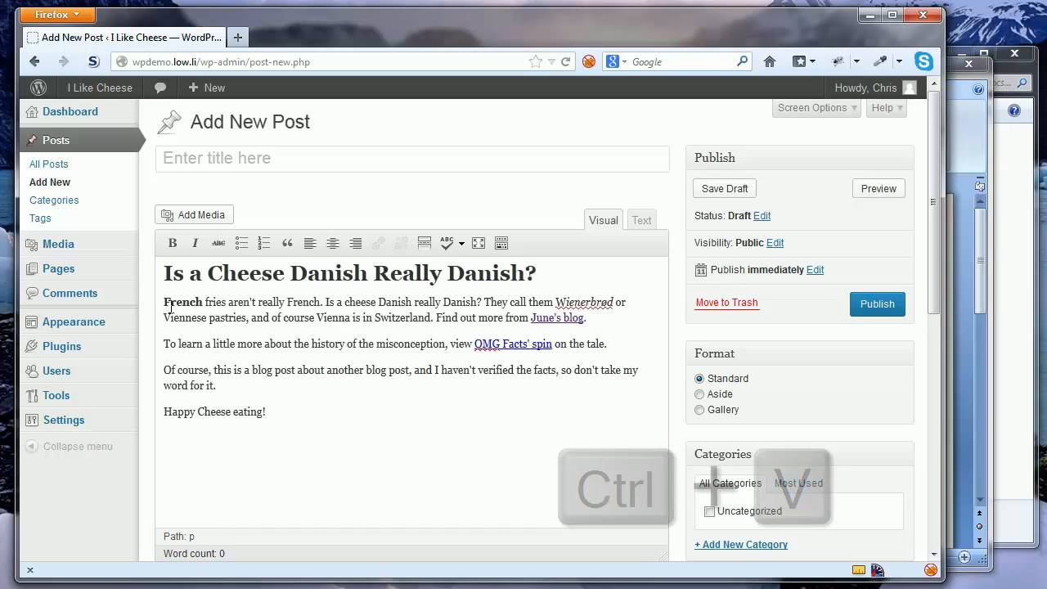
pyautogui.tripleClick(168, 274)
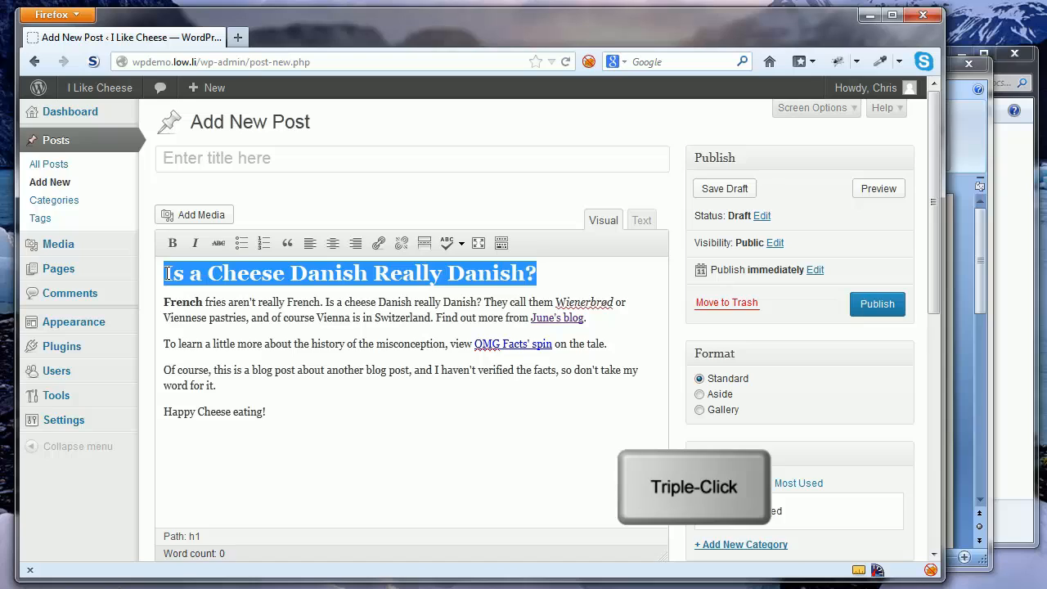
pyautogui.hotkey('ctrl', 'x')
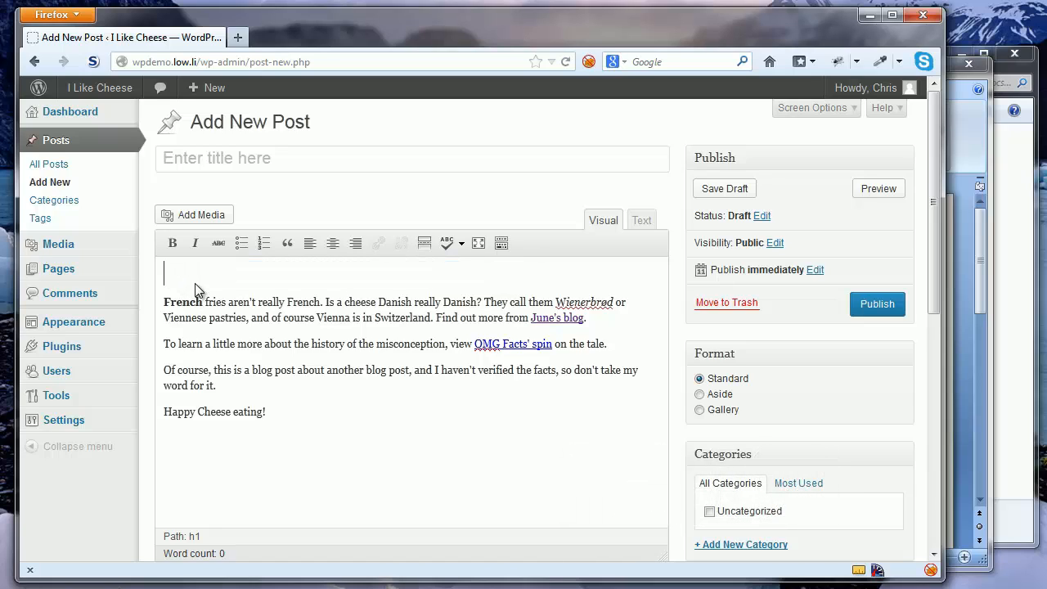
pyautogui.press('Delete')
pyautogui.press('BackSpace')
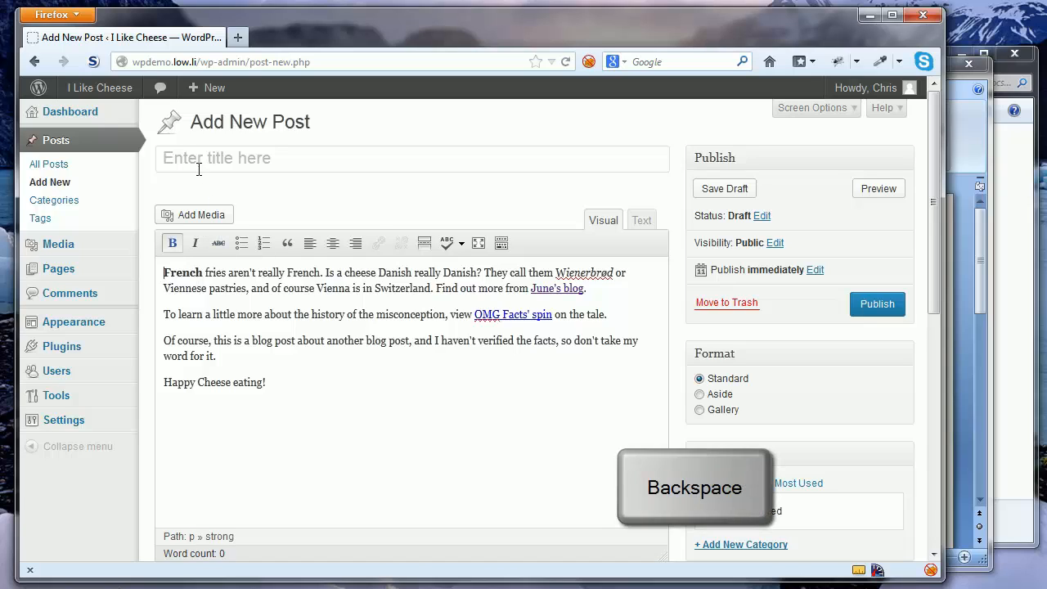
pyautogui.press('BackSpace')
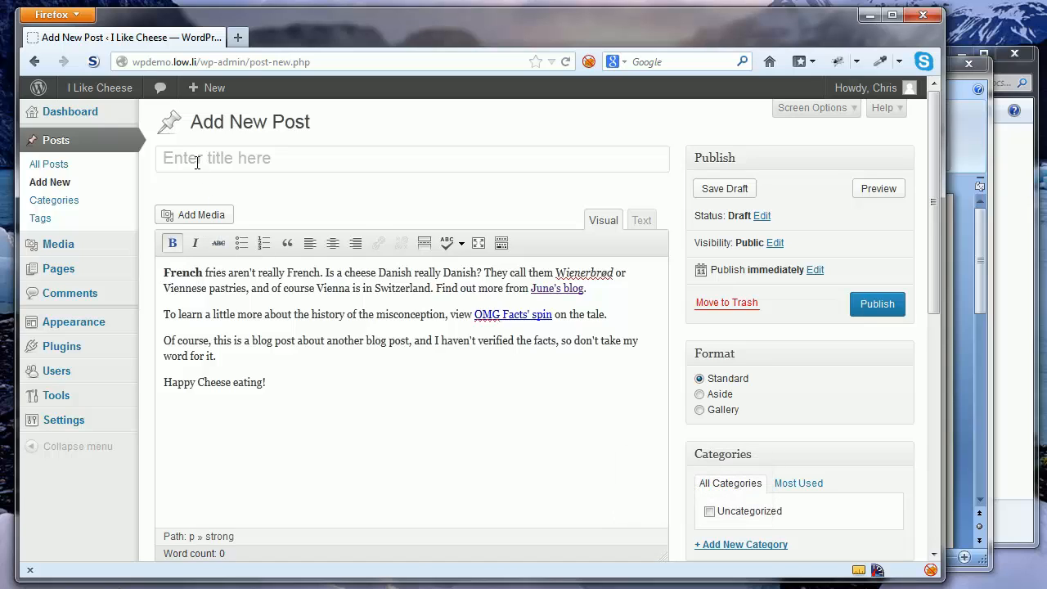
pyautogui.click(197, 162)
pyautogui.hotkey('ctrl', 'v')
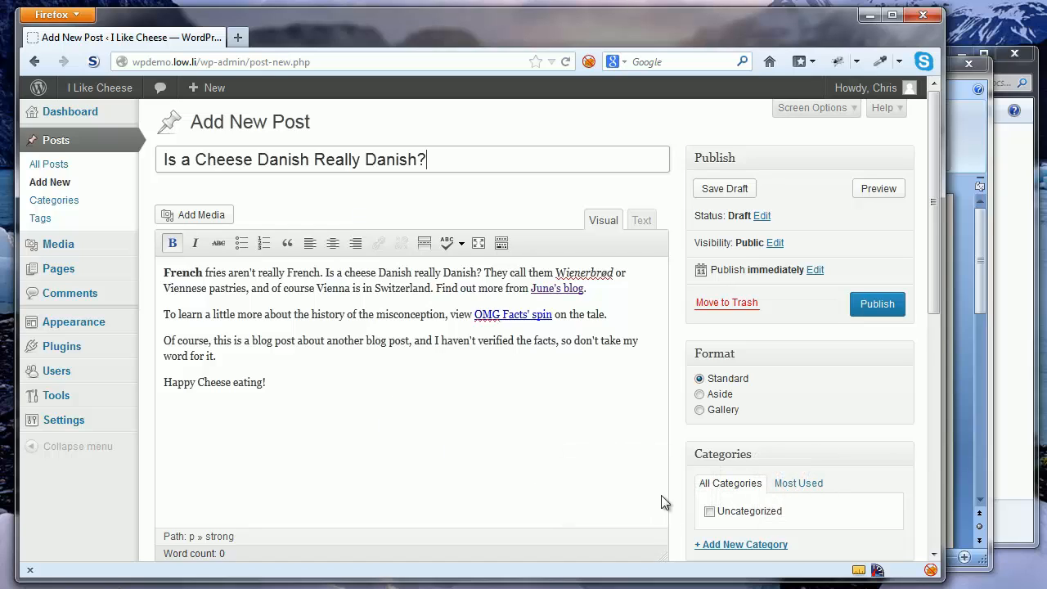
pyautogui.scroll(-1, 935, 291)
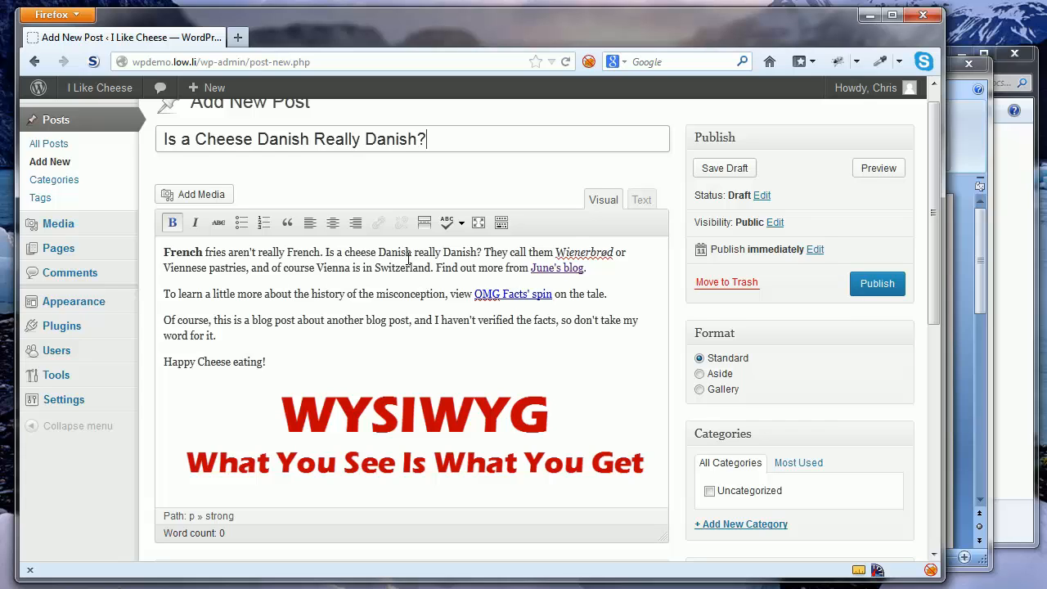
# Click into the post body so the draft autosaves and gets a permalink
pyautogui.click(376, 268)
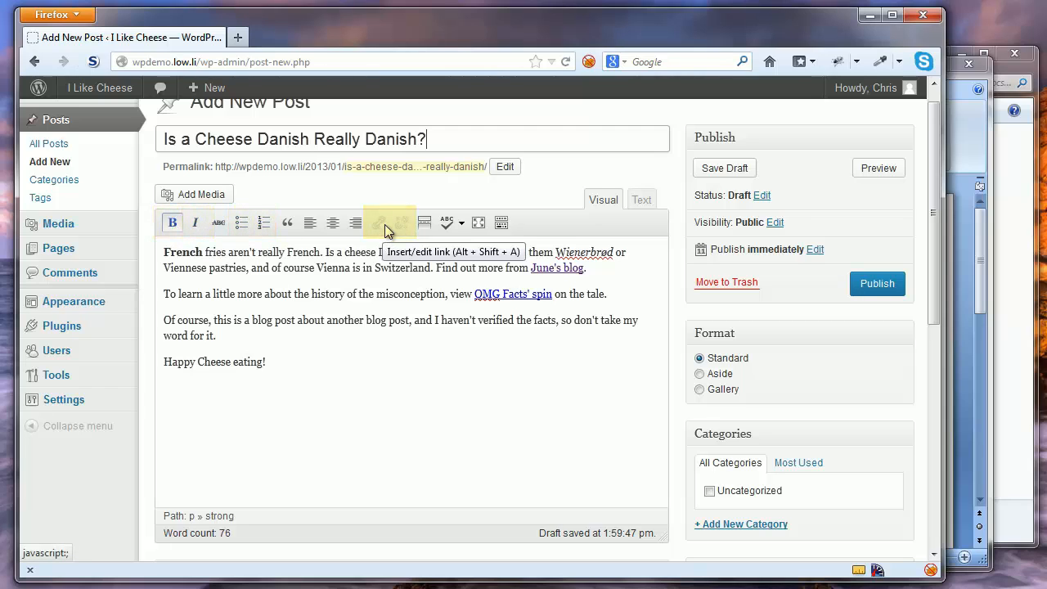
pyautogui.click(636, 204)
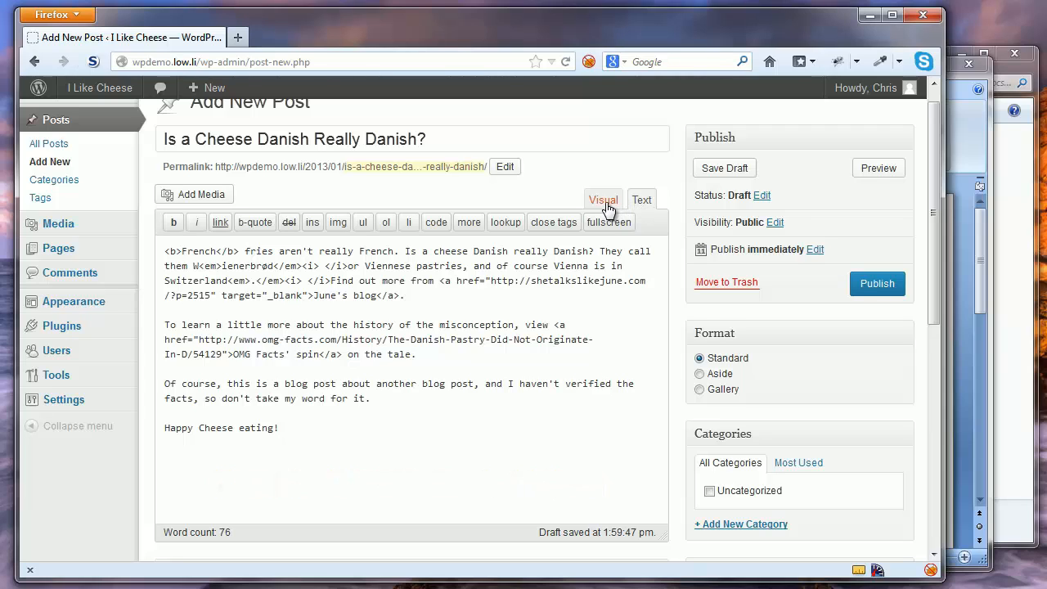
pyautogui.click(605, 200)
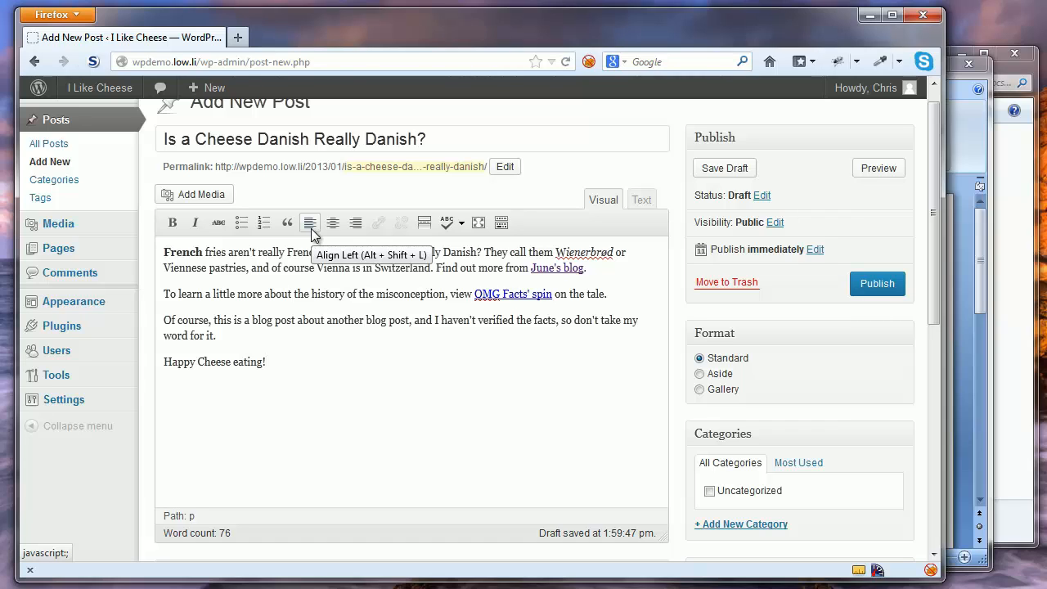
pyautogui.click(502, 224)
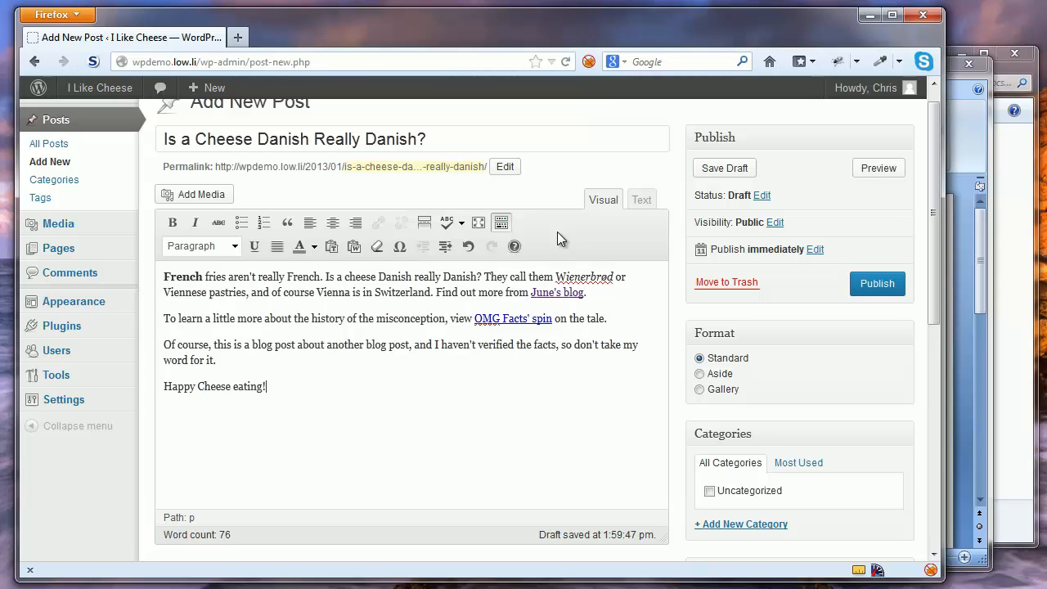
pyautogui.click(505, 226)
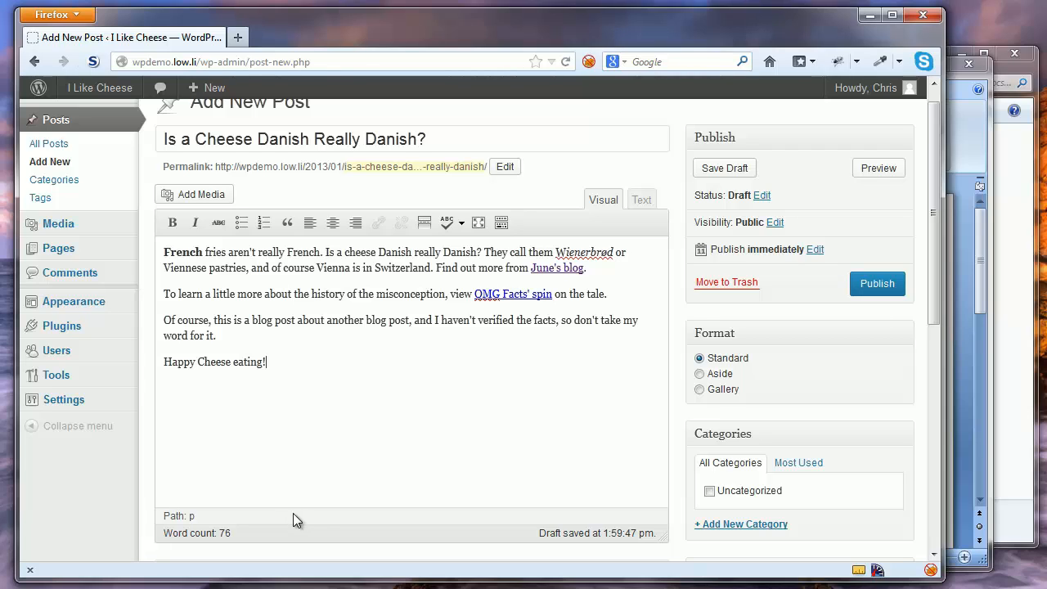
pyautogui.click(175, 253)
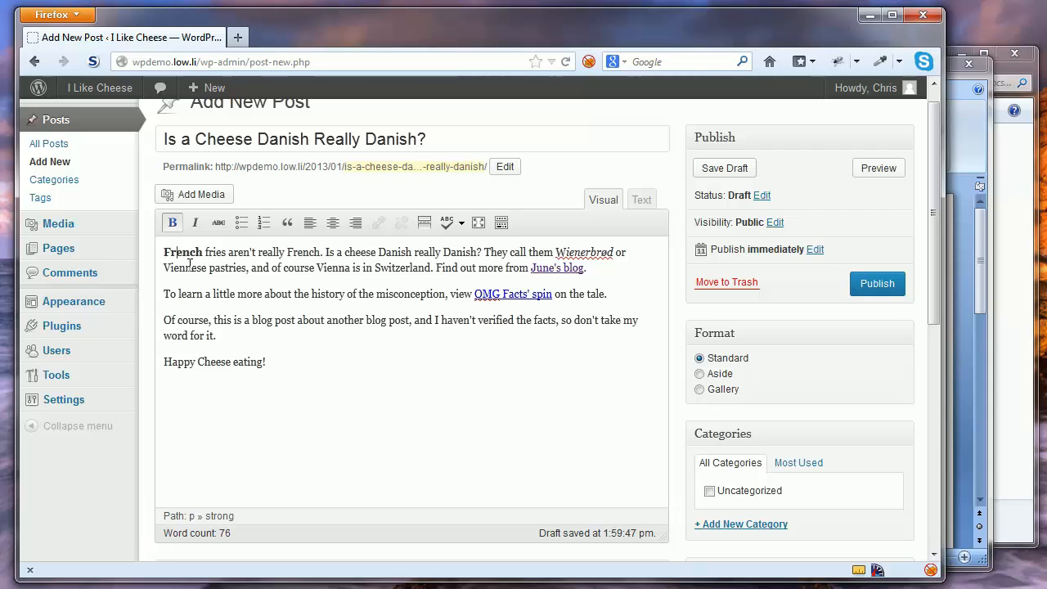
pyautogui.click(219, 516)
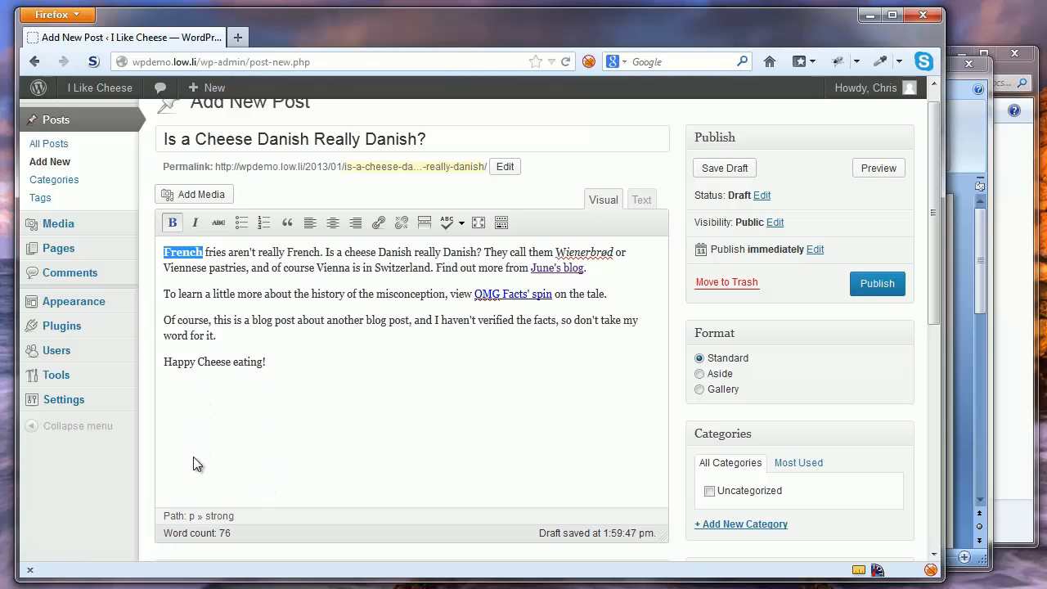
pyautogui.click(191, 517)
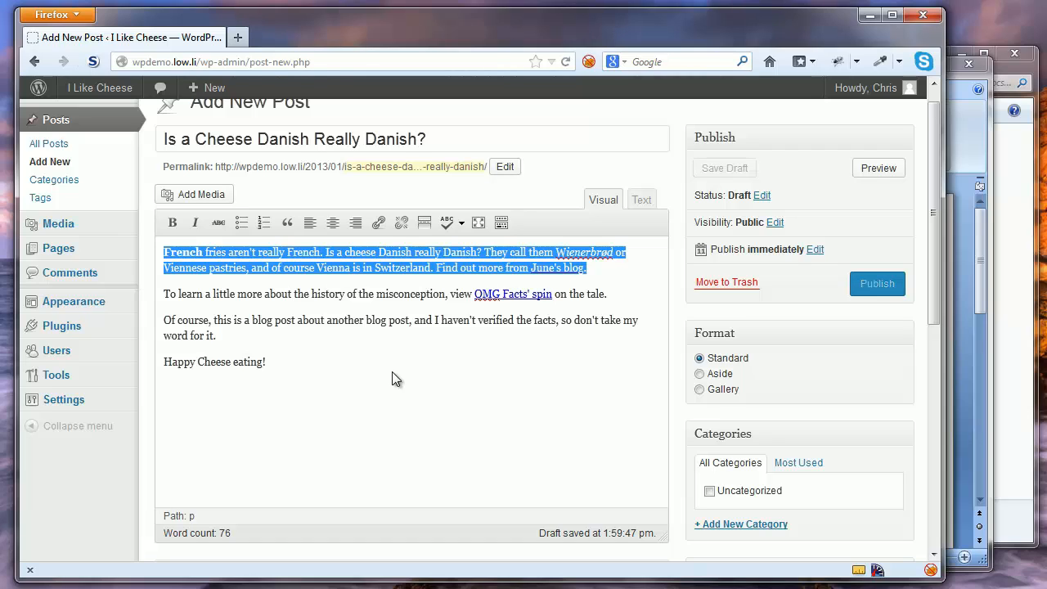
# Apply italics to 'Is a cheese Danish really Danish?' in the opening paragraph
pyautogui.click(281, 299)
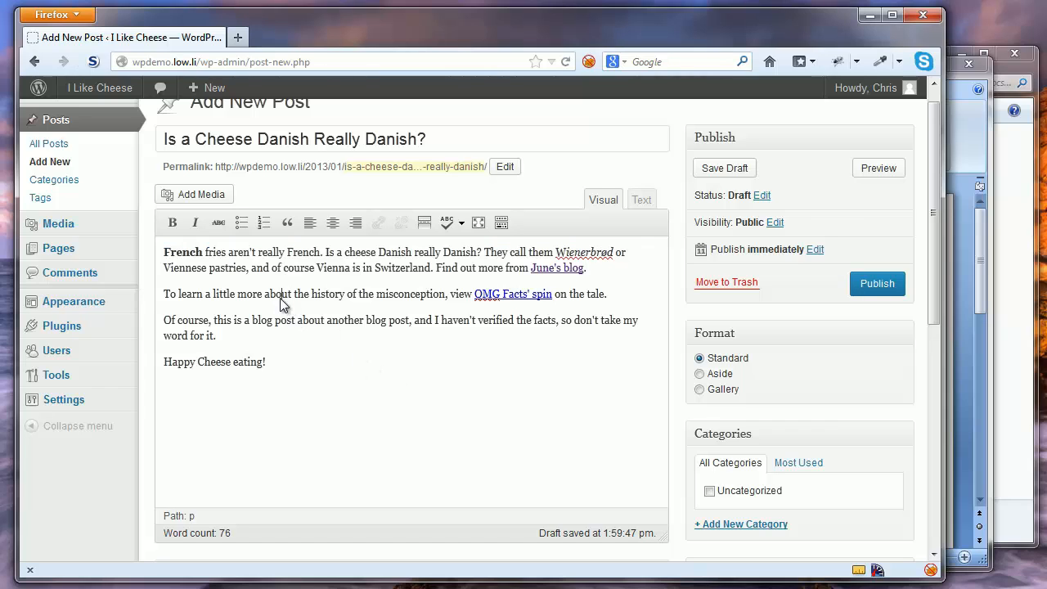
pyautogui.click(189, 516)
pyautogui.click(391, 362)
pyautogui.moveTo(325, 253); pyautogui.dragTo(485, 253)
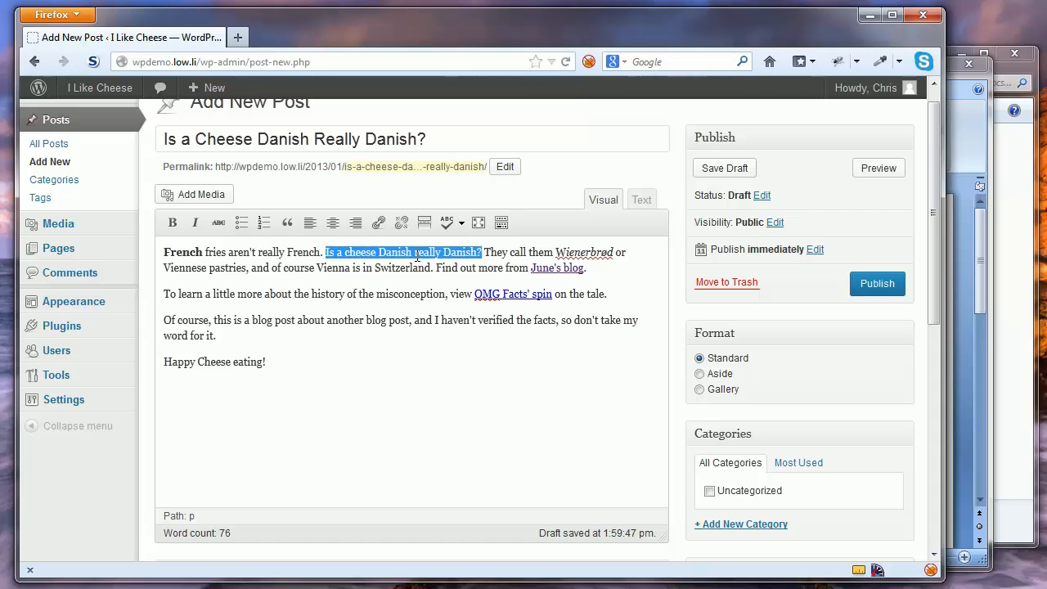
pyautogui.click(198, 225)
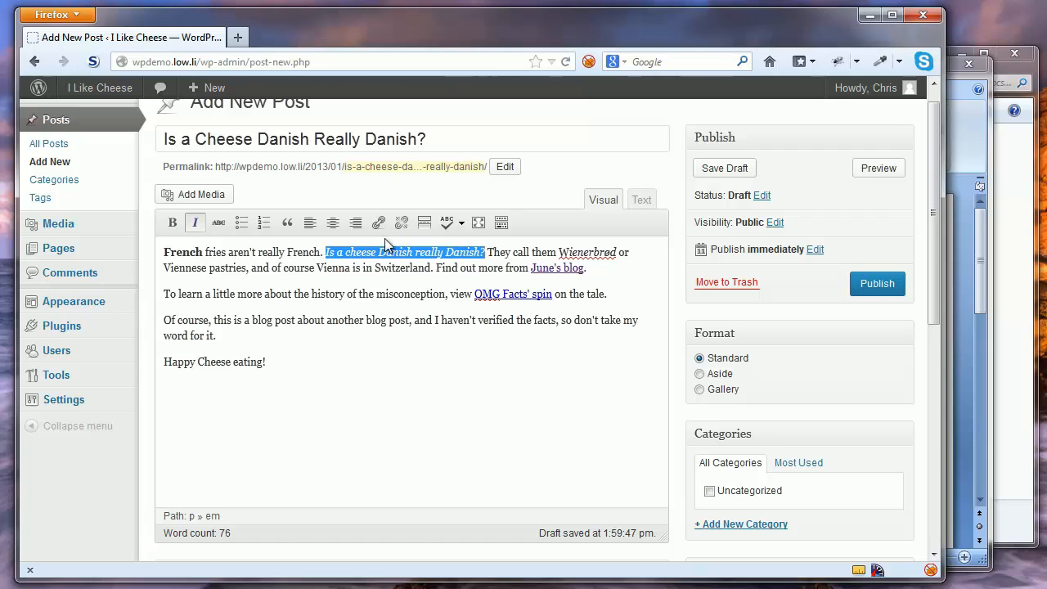
# Make the word 'cheese' in the opening question bold
pyautogui.click(363, 252)
pyautogui.doubleClick(363, 253)
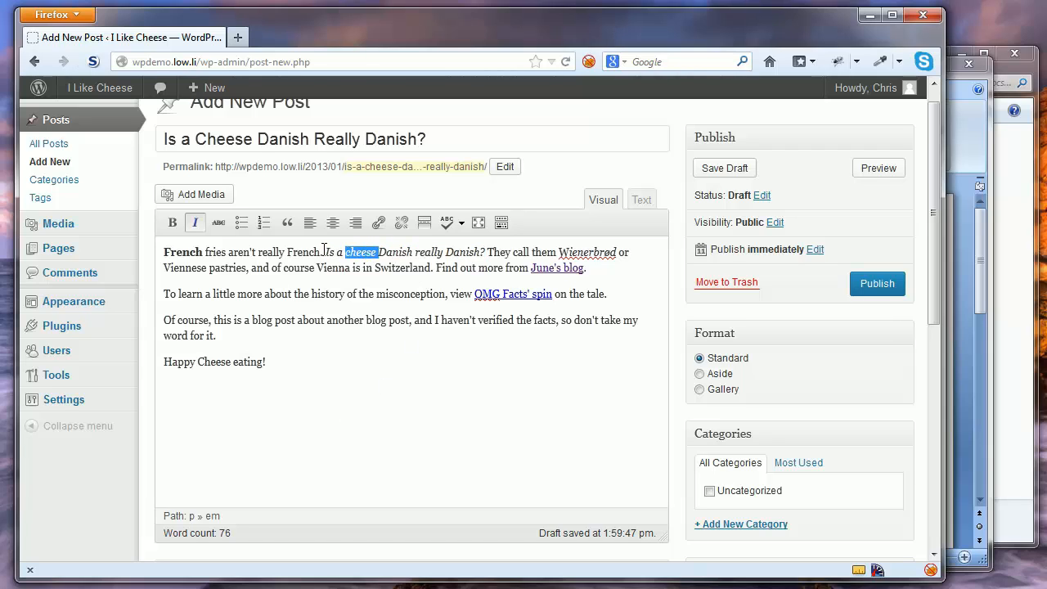
pyautogui.click(173, 225)
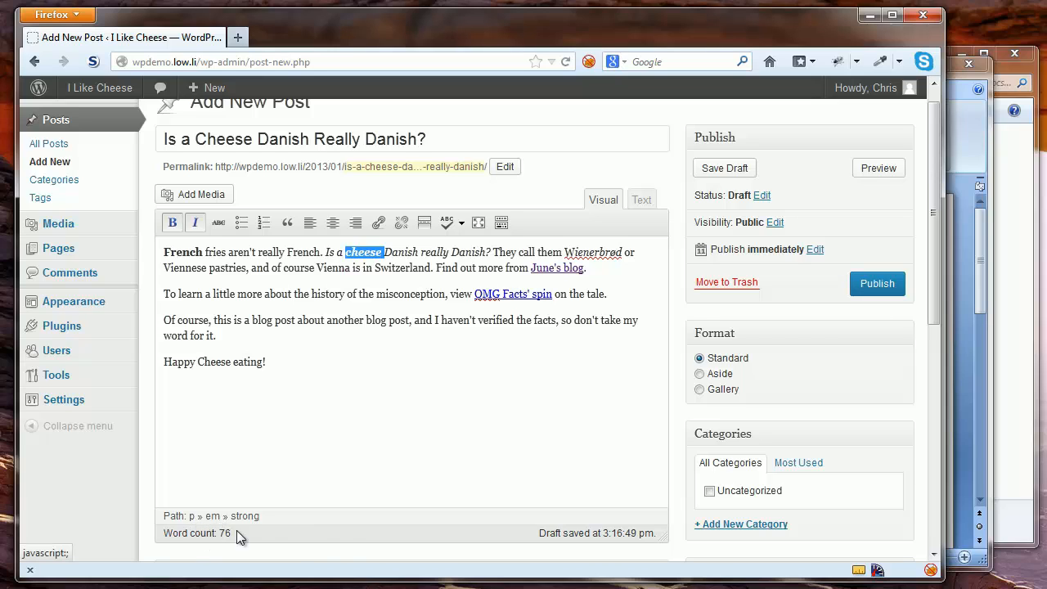
# Remove the italics from the sentence 'Is a cheese Danish really Danish?'
pyautogui.click(365, 256)
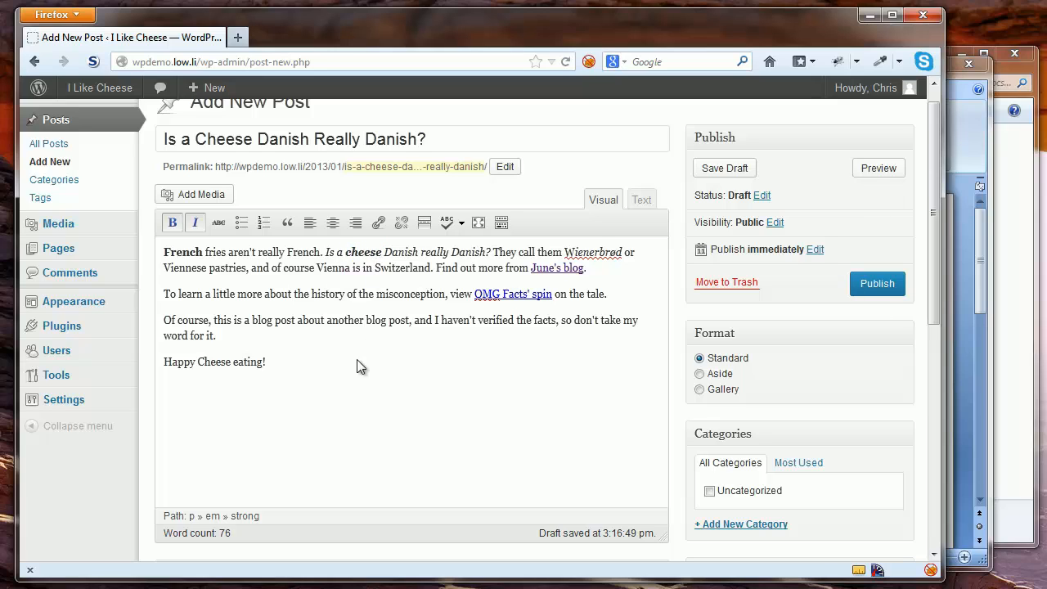
pyautogui.click(212, 516)
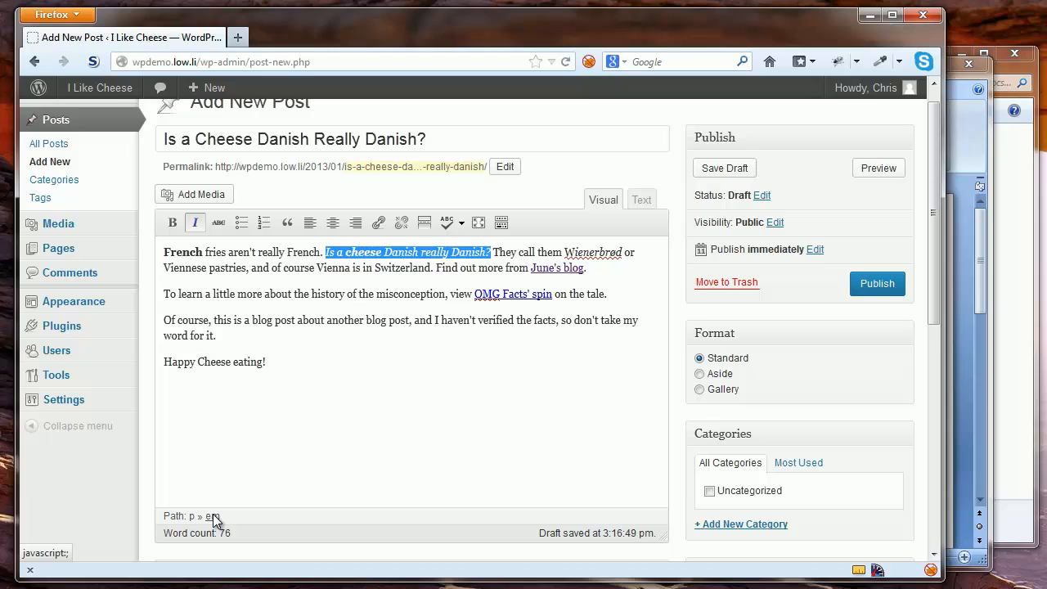
pyautogui.click(196, 226)
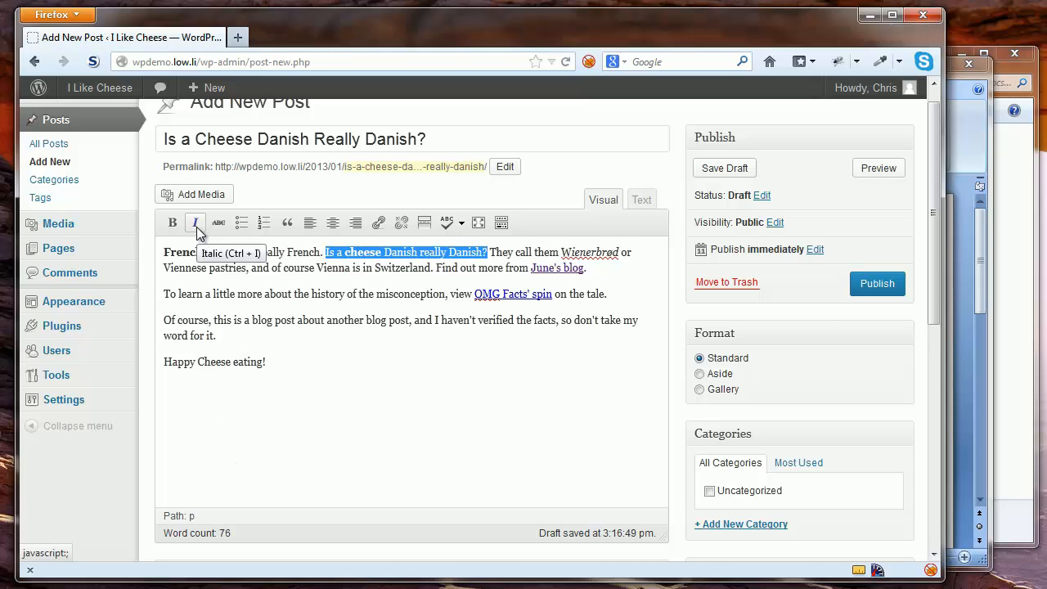
pyautogui.click(368, 269)
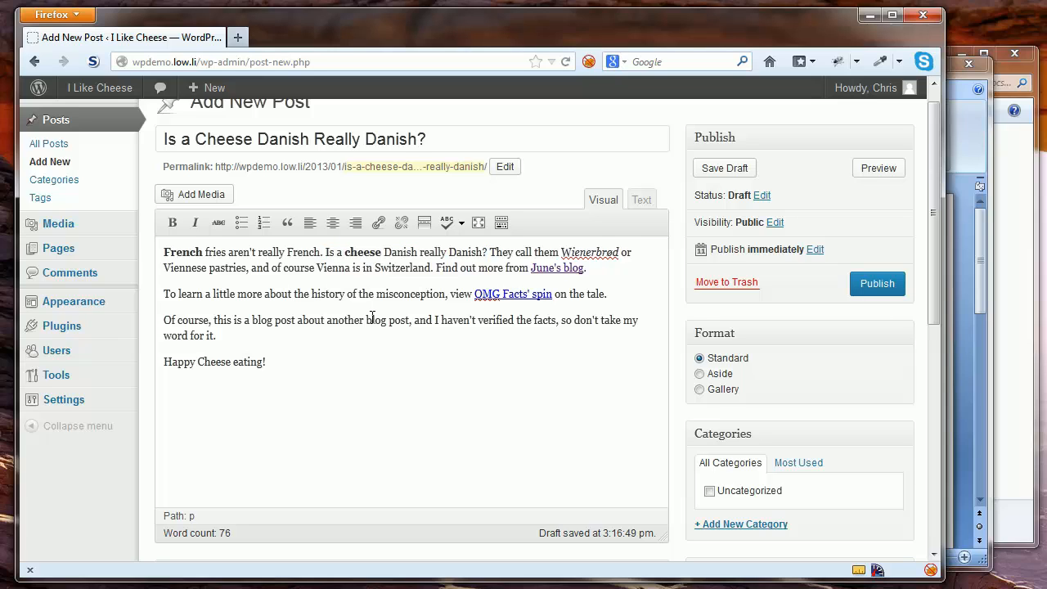
pyautogui.click(365, 252)
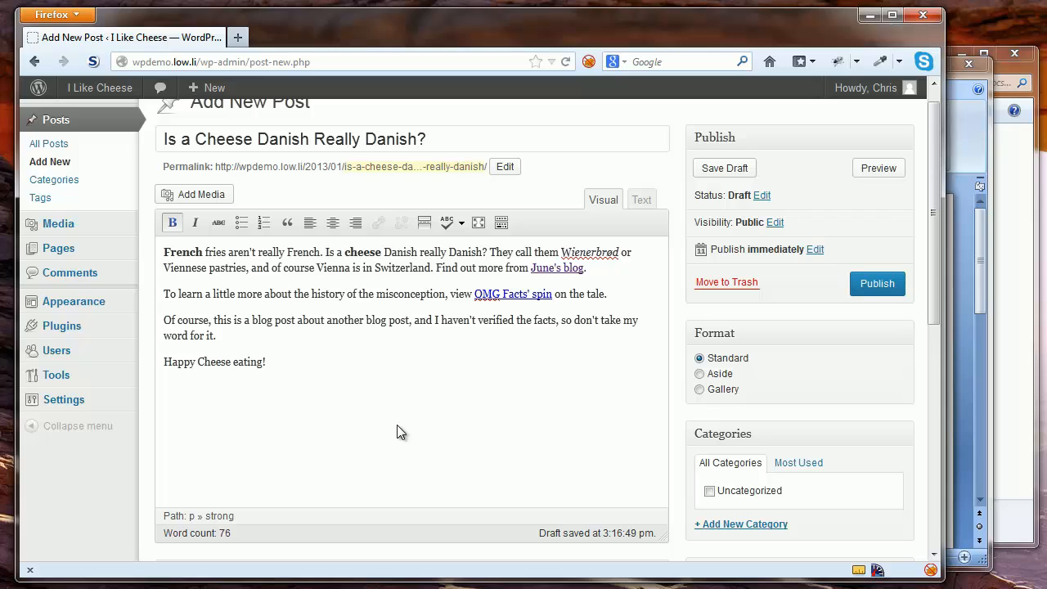
# Return the bold 'cheese' in the opening question to plain text
pyautogui.click(229, 520)
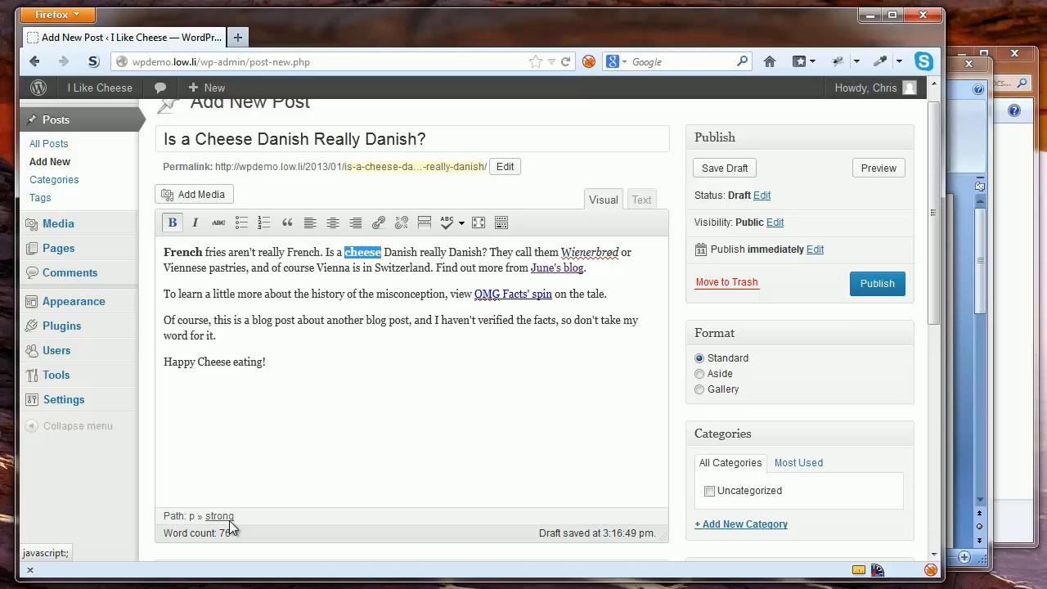
pyautogui.click(176, 226)
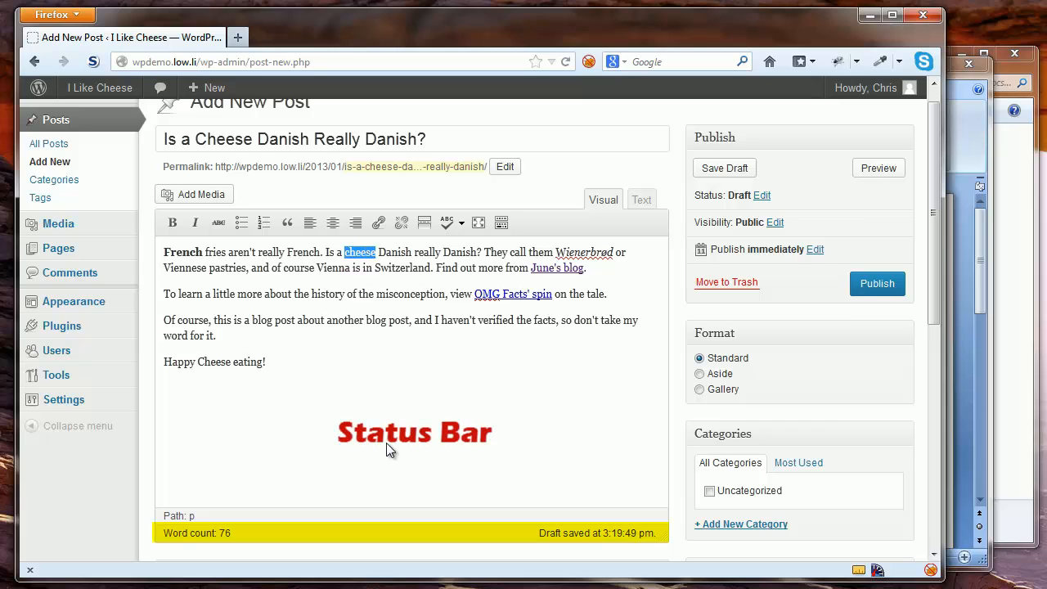
# Save the draft with Ctrl+S so it records a save at 10:43:14 am
pyautogui.click(386, 442)
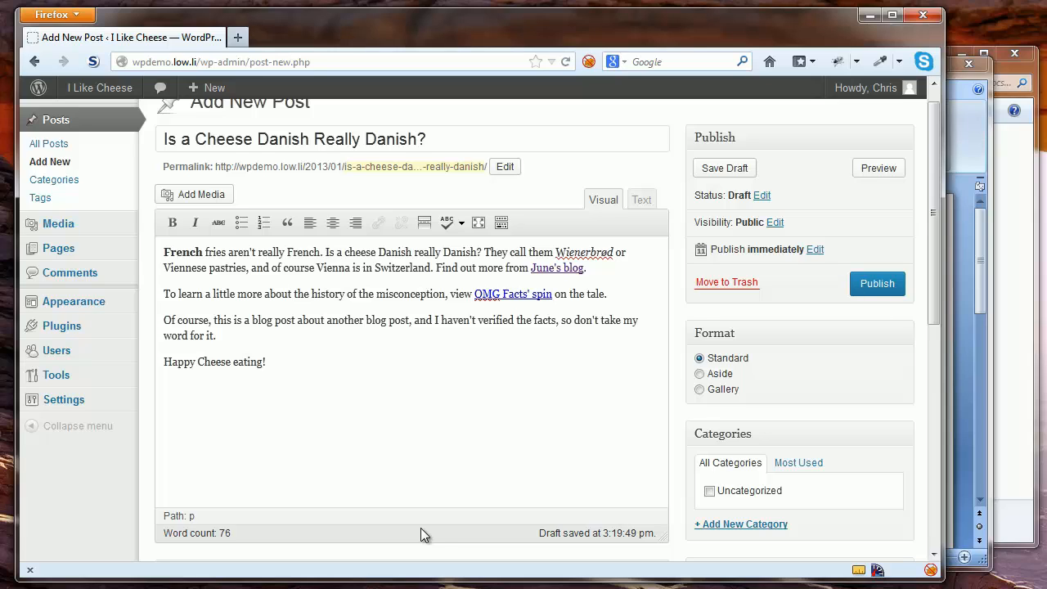
pyautogui.hotkey('ctrl', 's')
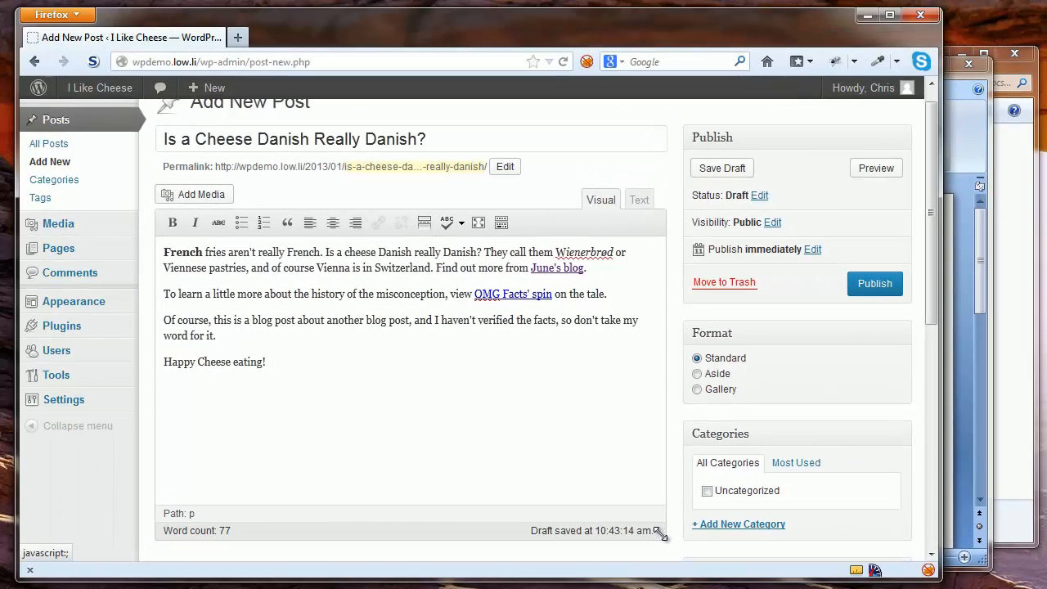
pyautogui.moveTo(659, 532)
pyautogui.mouseDown()
pyautogui.moveTo(658, 494)
pyautogui.moveTo(664, 535)
pyautogui.mouseUp()
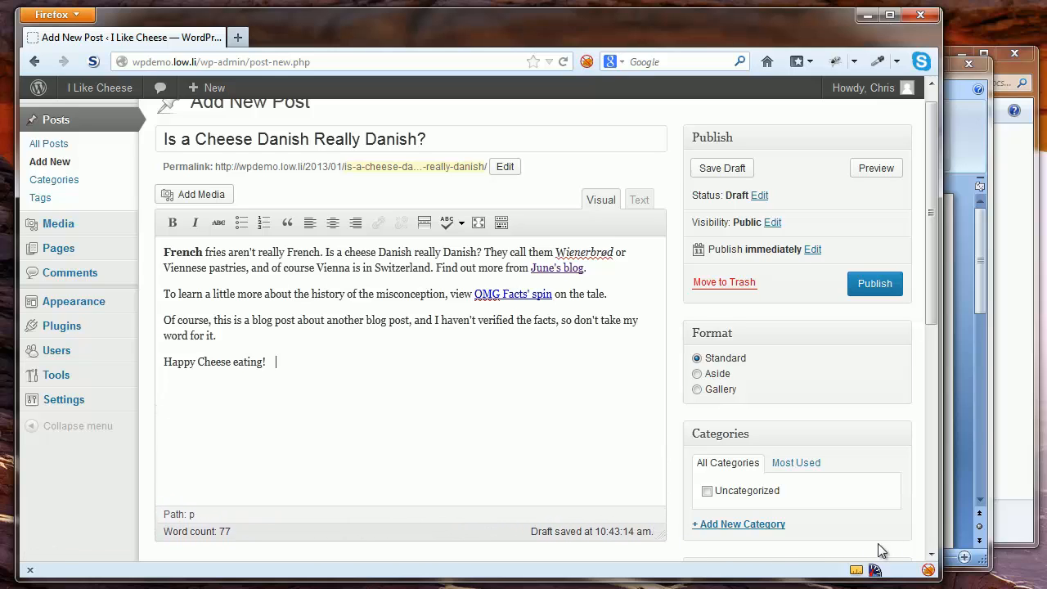
pyautogui.moveTo(942, 540); pyautogui.dragTo(939, 539)
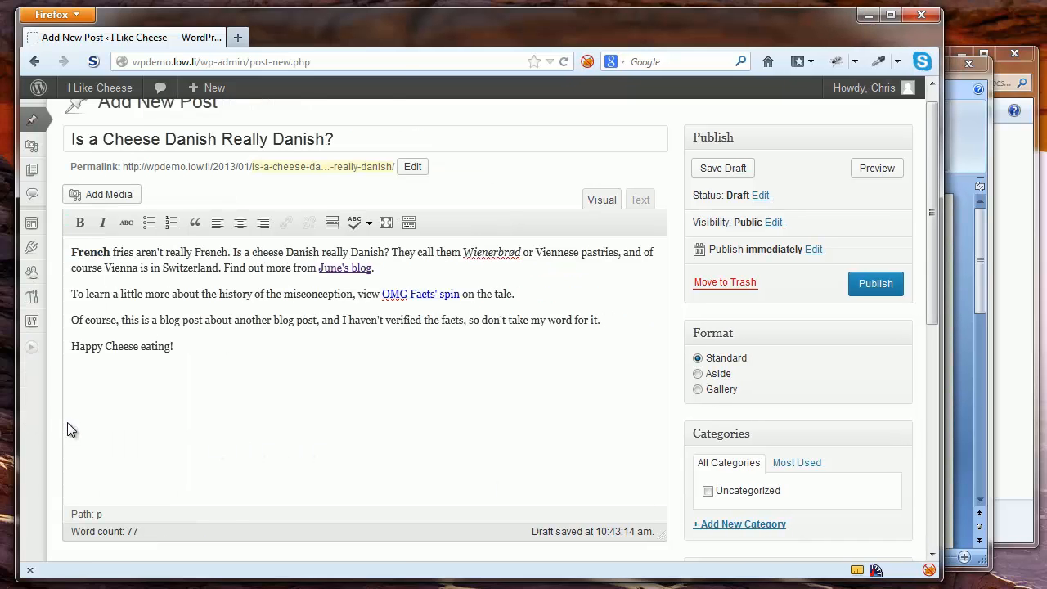
pyautogui.moveTo(33, 351)
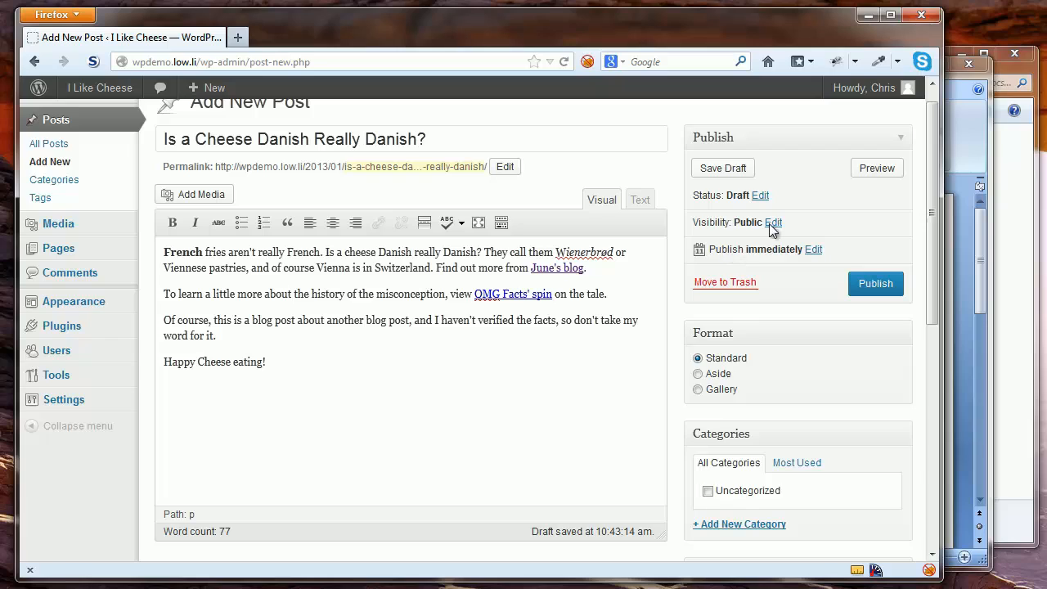
# Save the draft, then publish the post dated Jan 18, 2013 @ 10:45
pyautogui.click(724, 168)
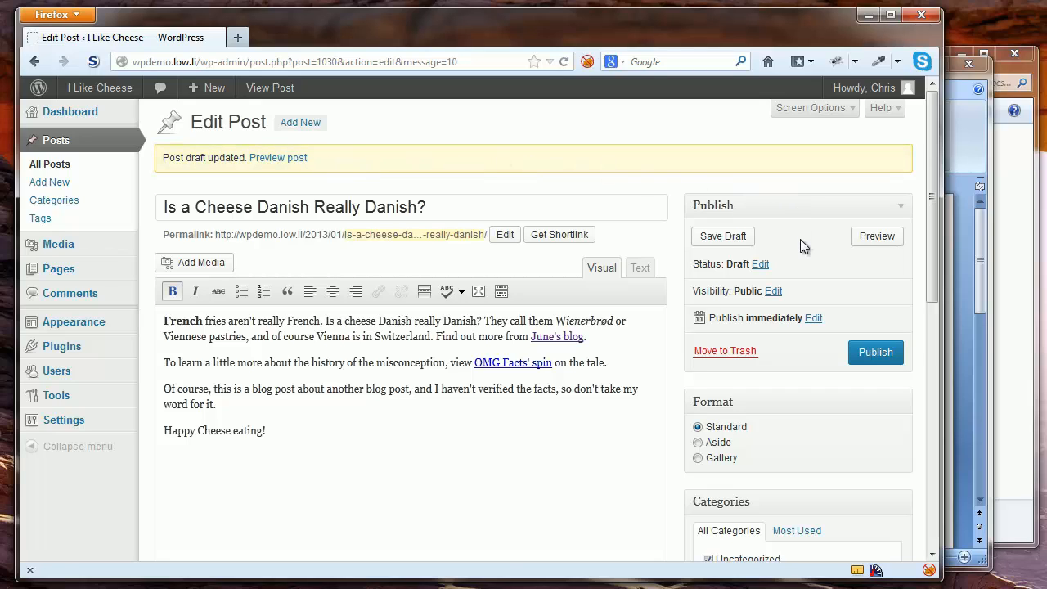
pyautogui.click(873, 353)
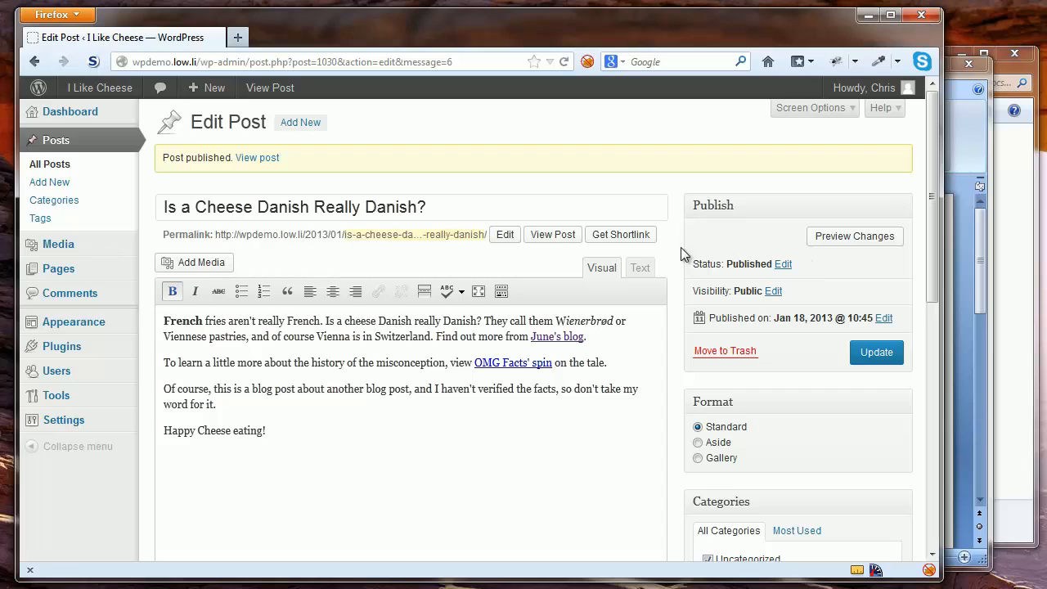
# Change the post status from Published to Draft and update the post
pyautogui.click(783, 265)
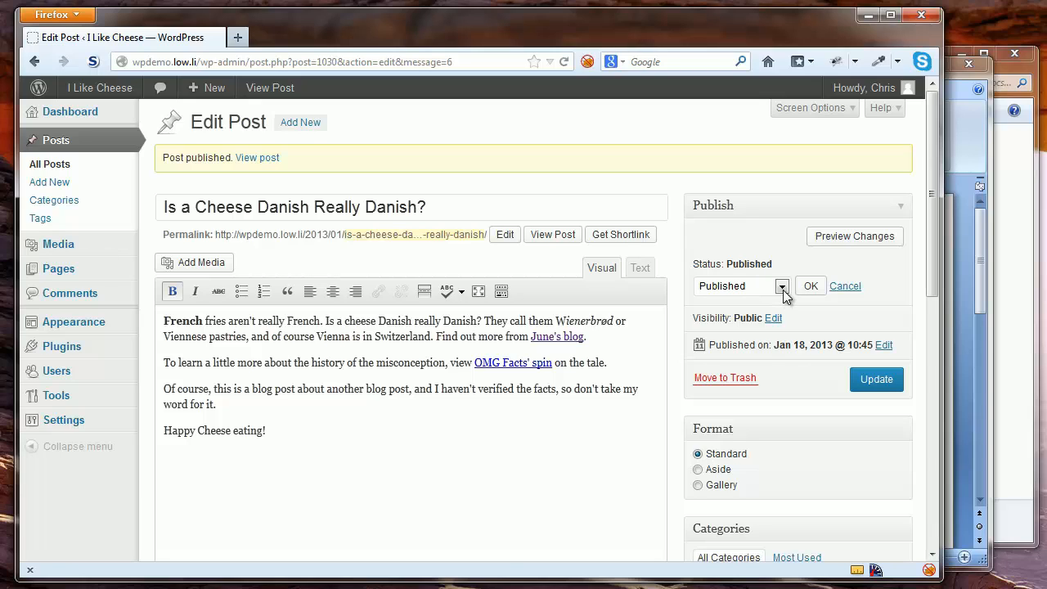
pyautogui.click(782, 287)
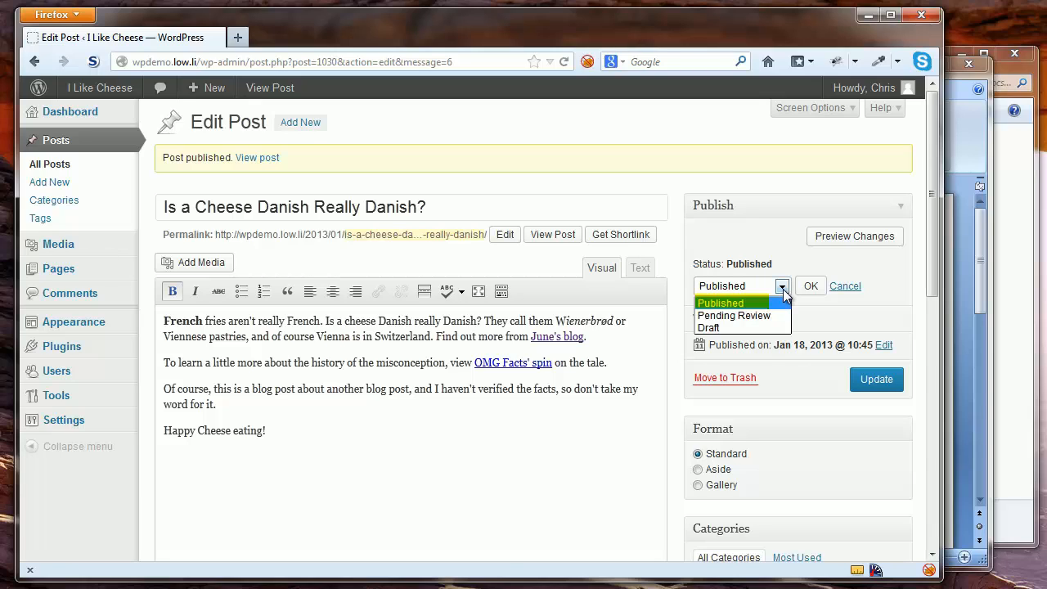
pyautogui.click(757, 326)
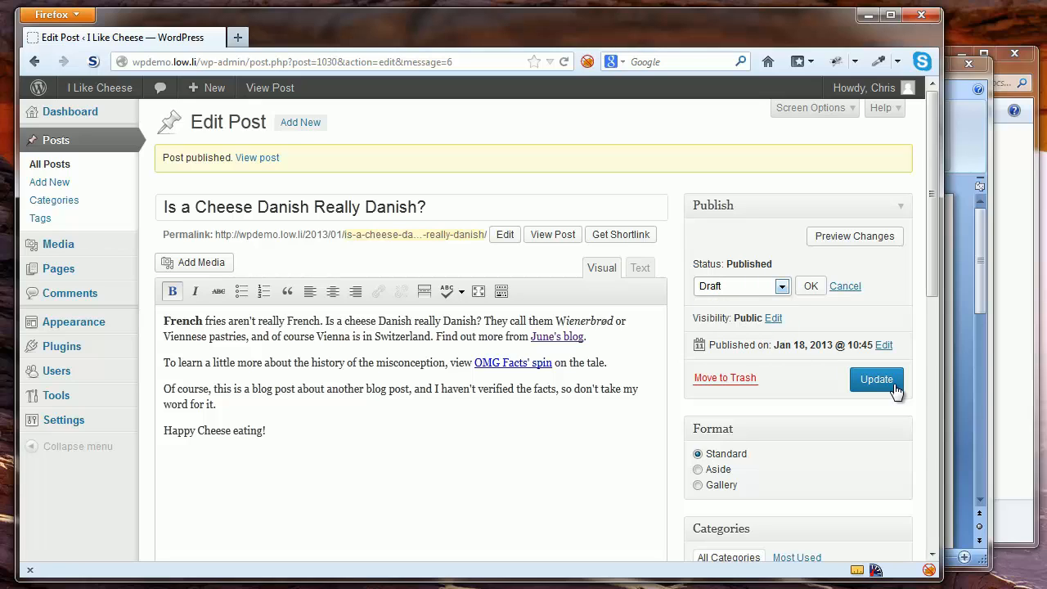
pyautogui.click(812, 287)
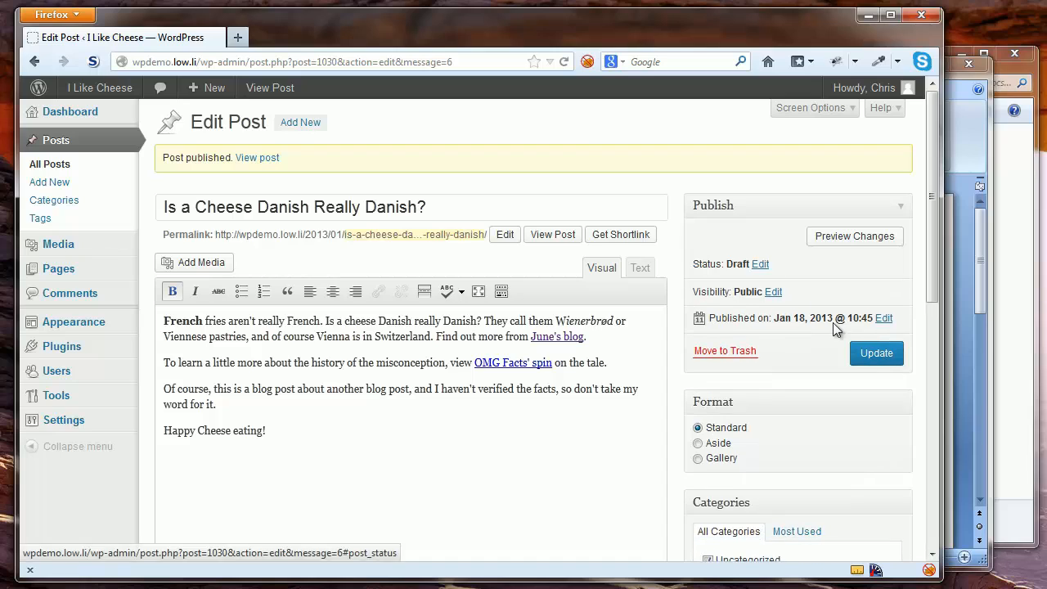
pyautogui.click(876, 353)
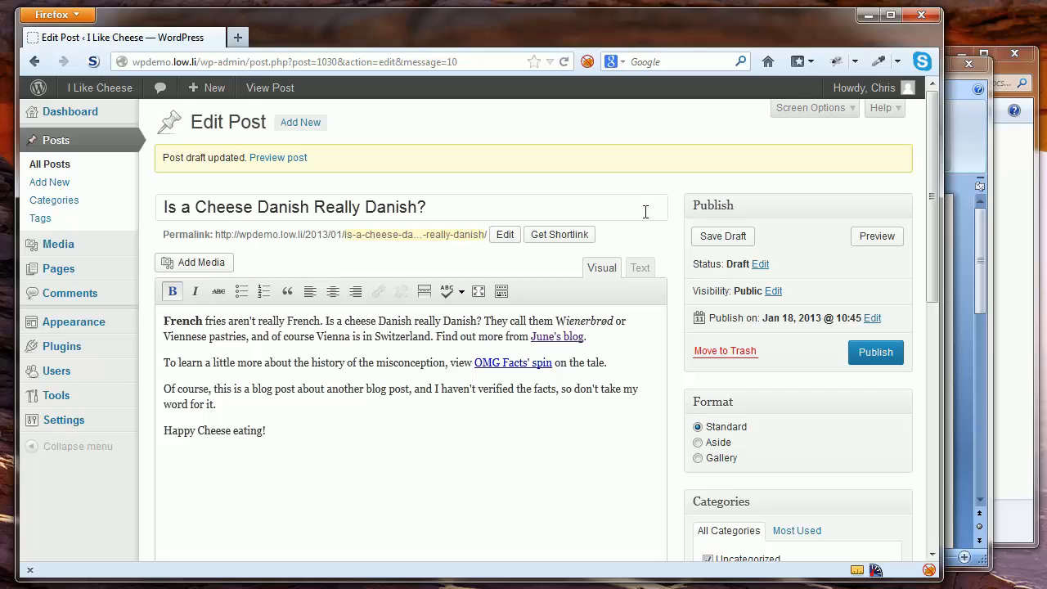
pyautogui.click(760, 264)
pyautogui.click(782, 286)
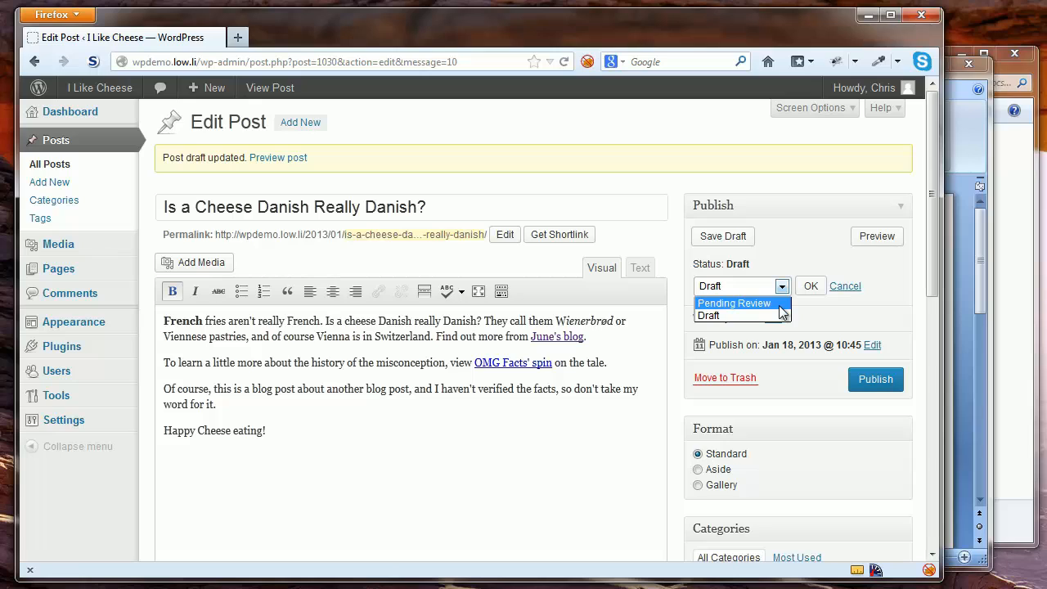
pyautogui.click(848, 288)
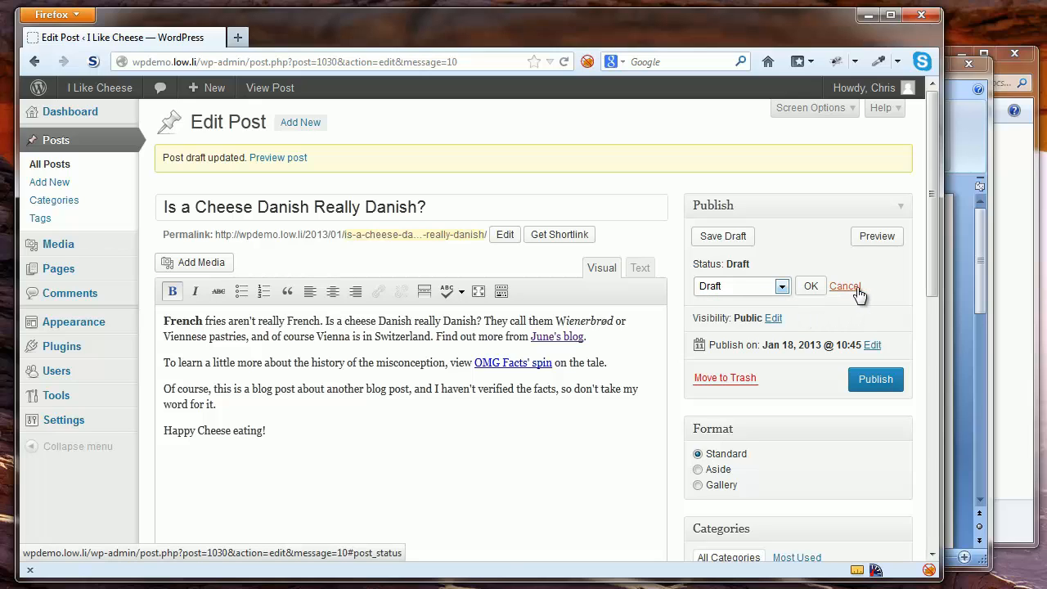
pyautogui.click(850, 287)
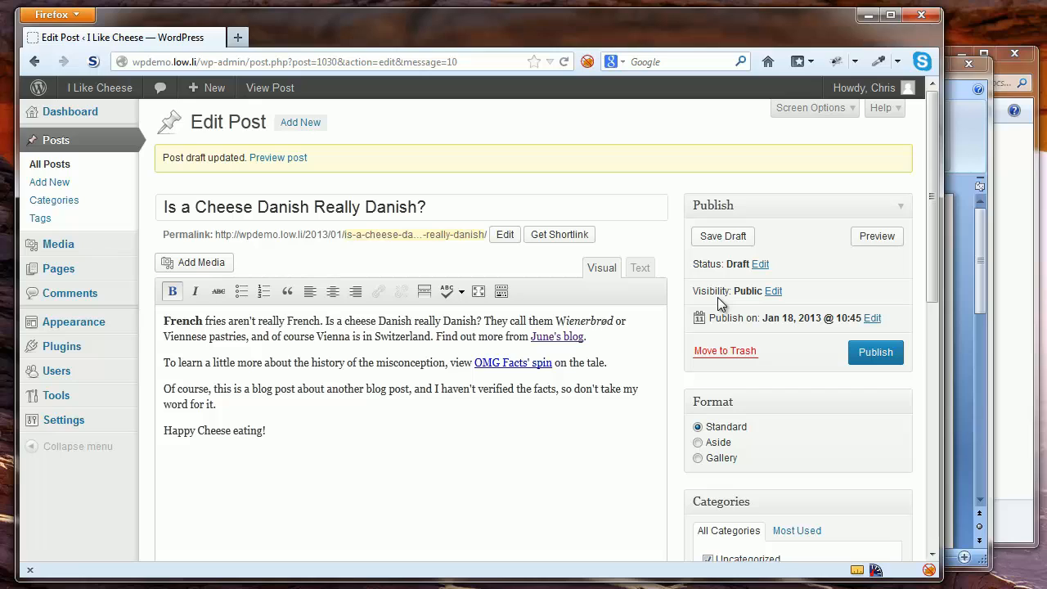
# Set the post's visibility to Password protected with a post password, and publish it
pyautogui.click(777, 295)
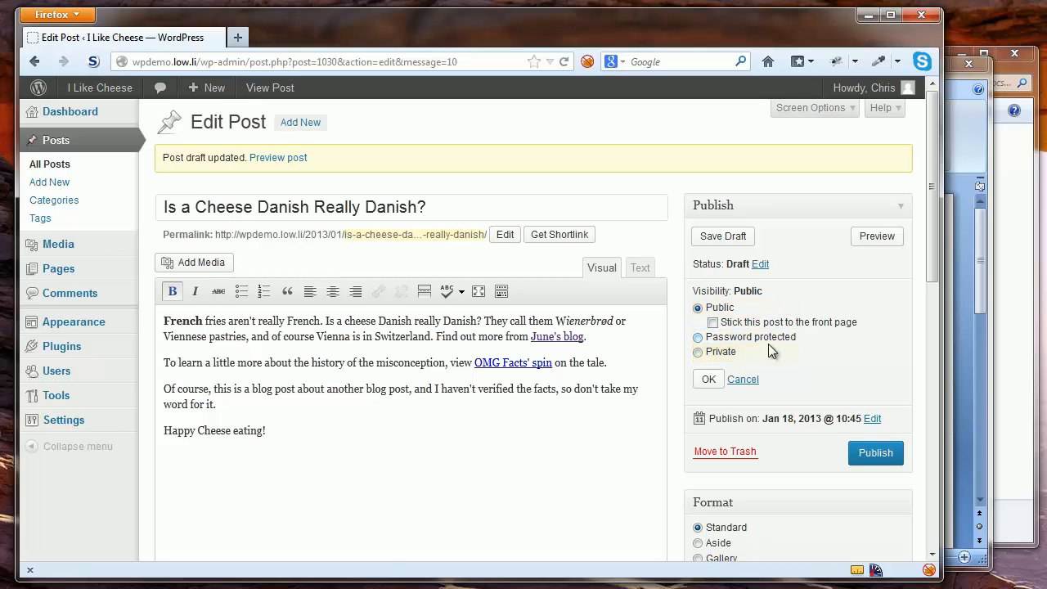
pyautogui.click(743, 380)
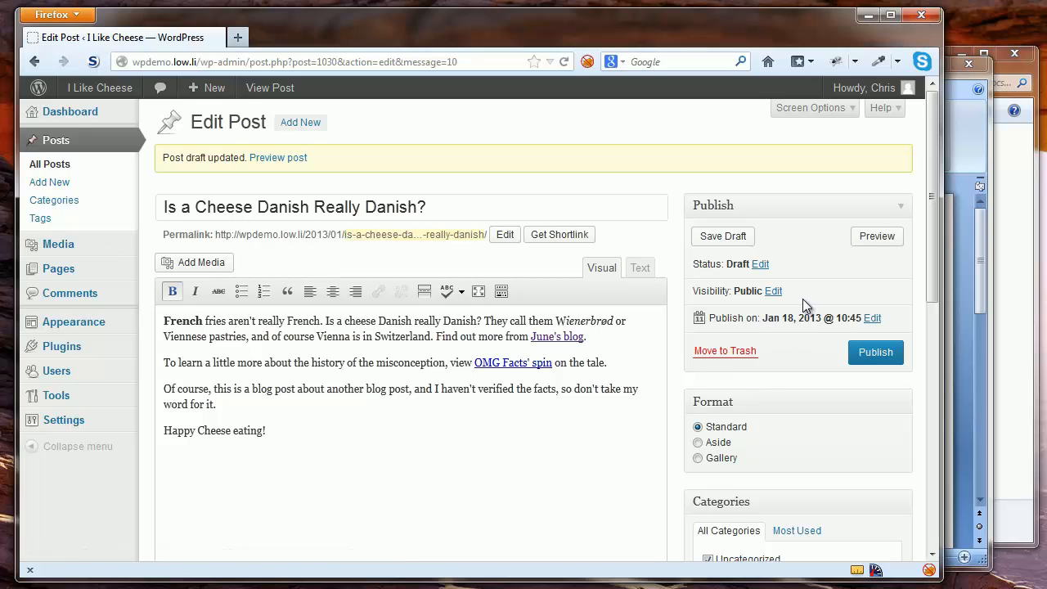
pyautogui.click(773, 292)
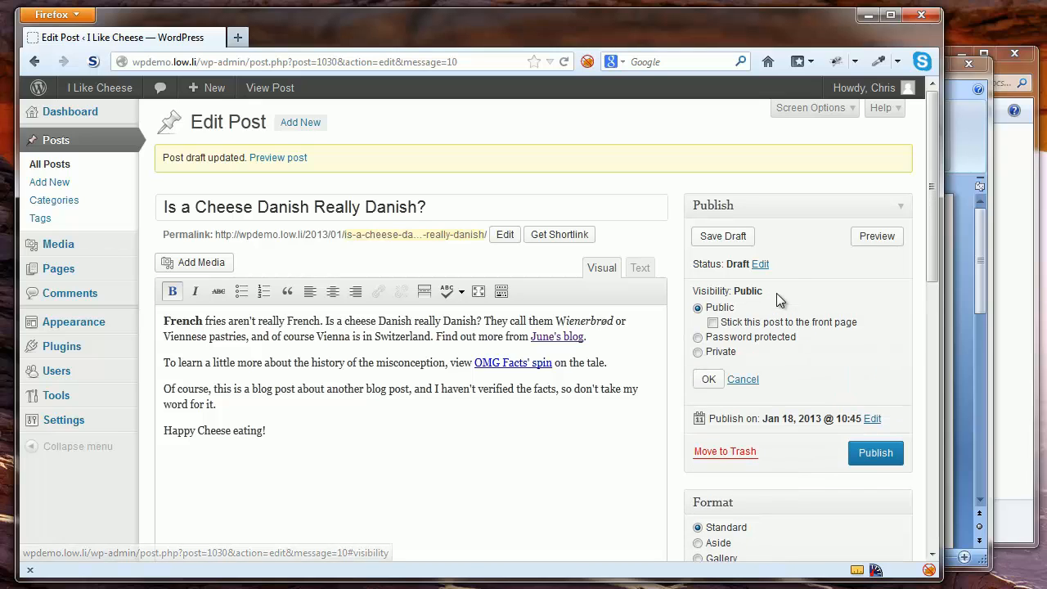
pyautogui.click(699, 339)
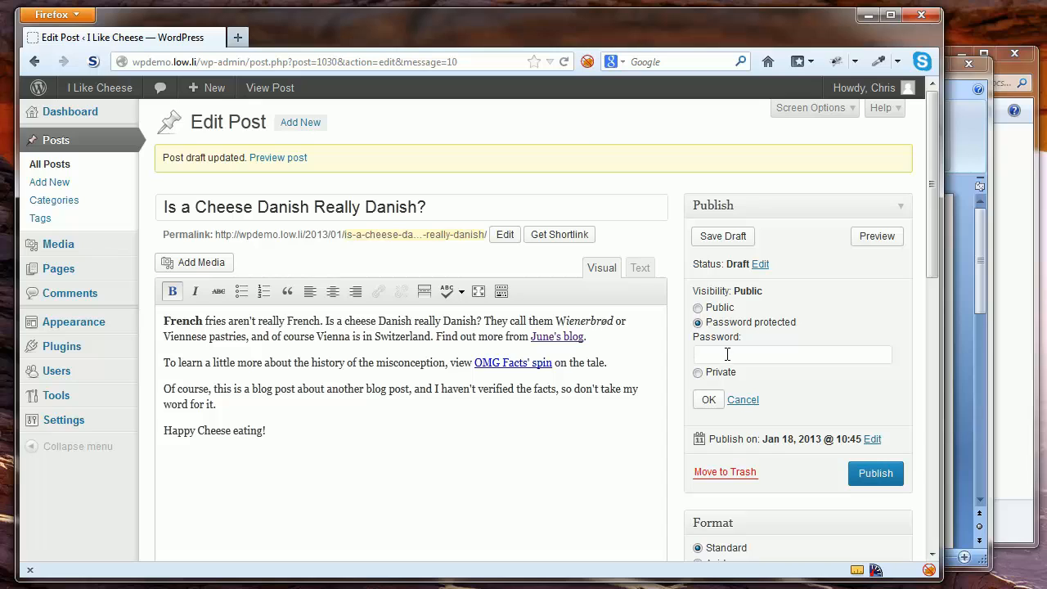
pyautogui.click(728, 354)
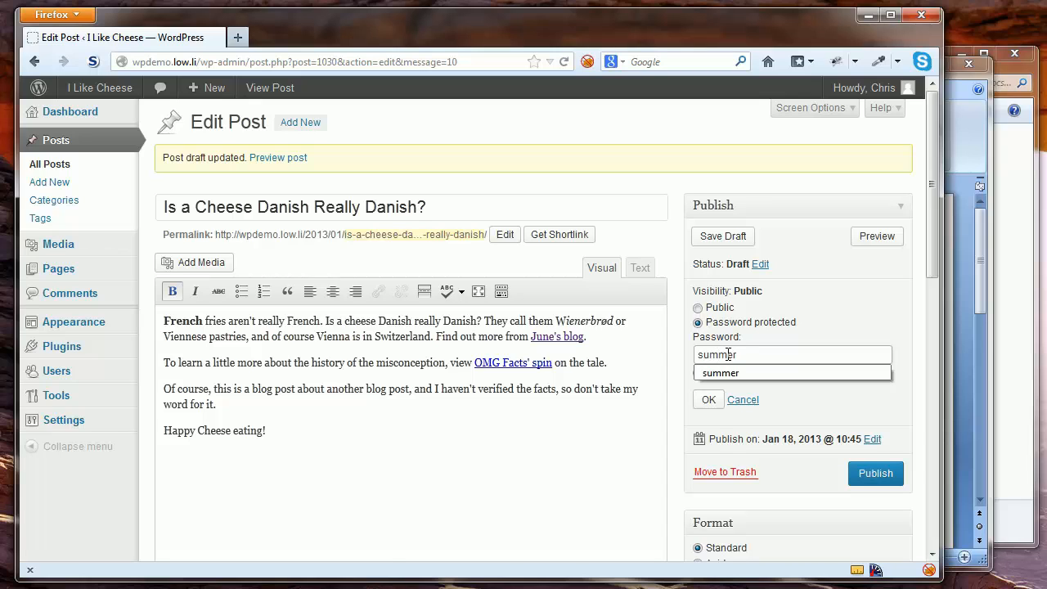
pyautogui.click(708, 399)
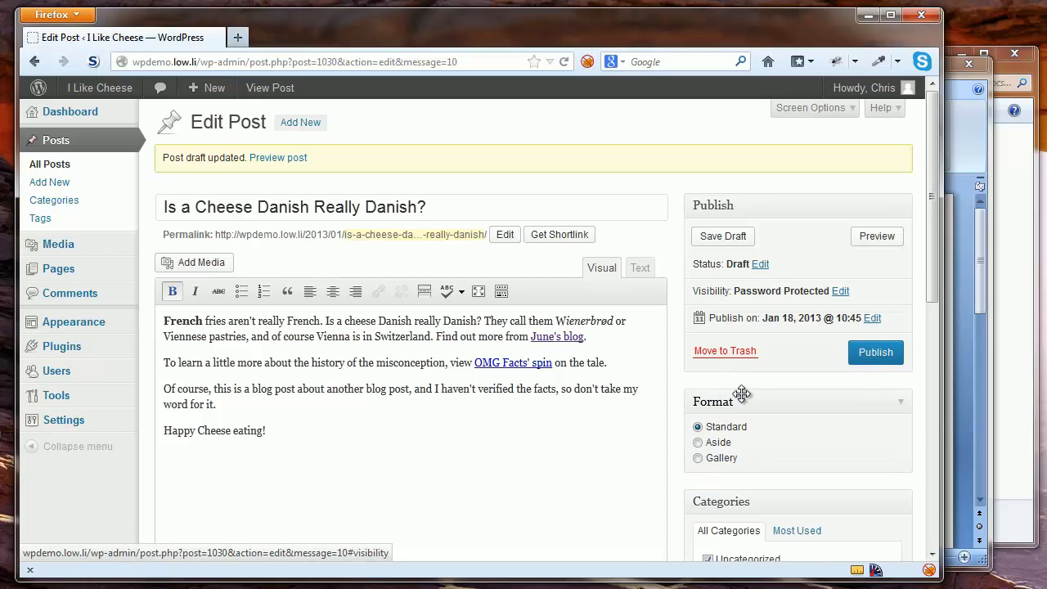
pyautogui.click(862, 355)
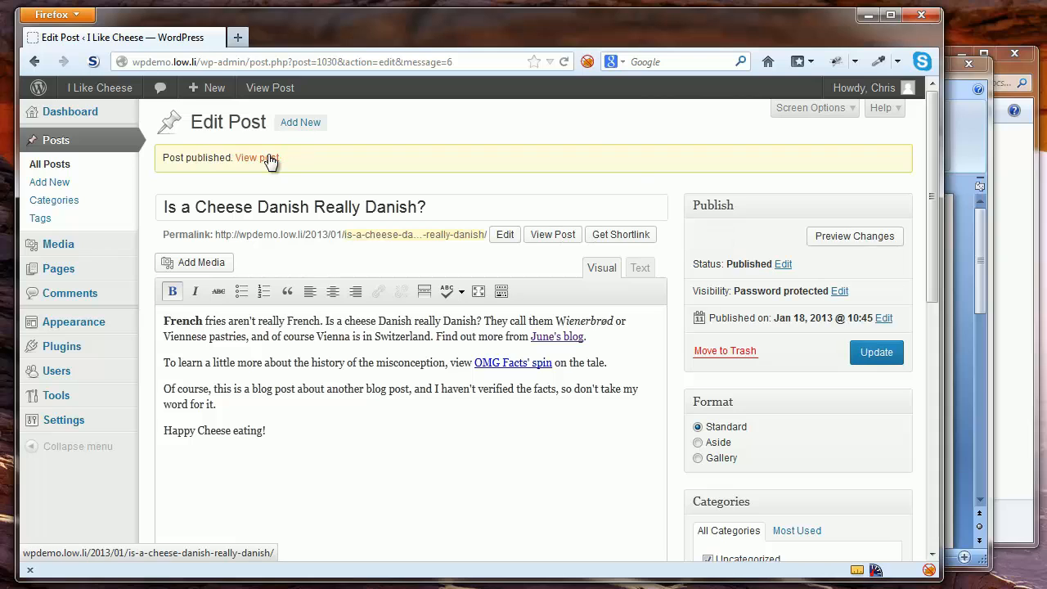
# View the live 'Protected:' post in Firefox, comparing it against a Safari window, then move Safari aside
pyautogui.click(269, 160)
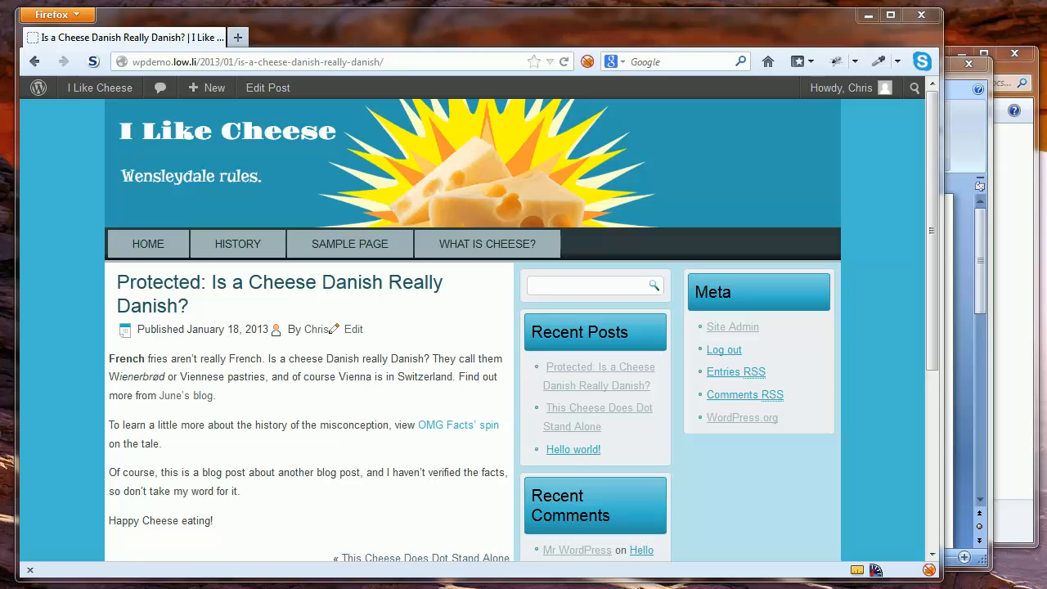
pyautogui.moveTo(0, 74); pyautogui.dragTo(707, 62)
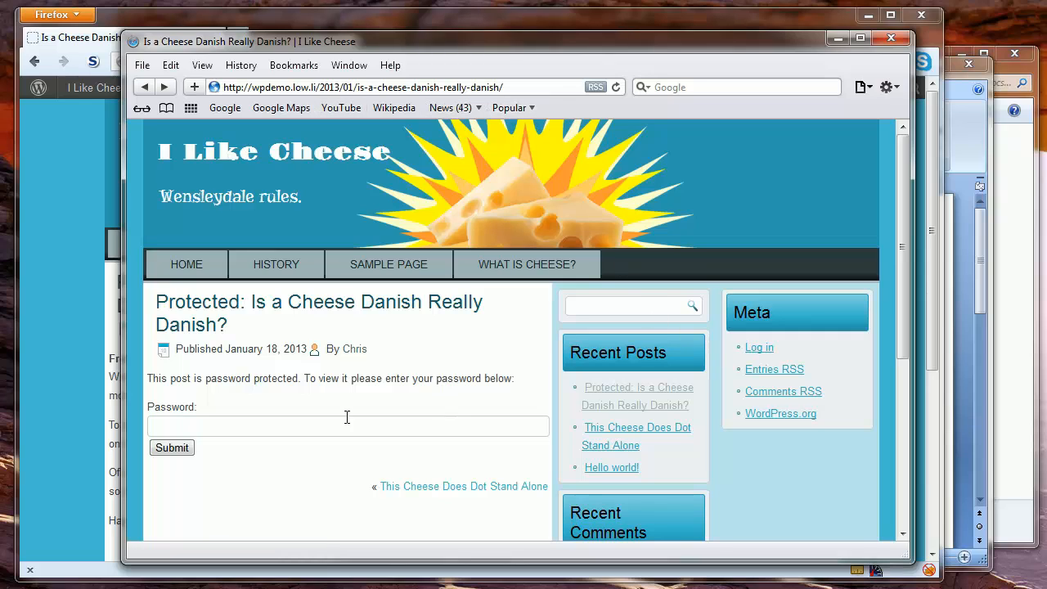
pyautogui.click(319, 427)
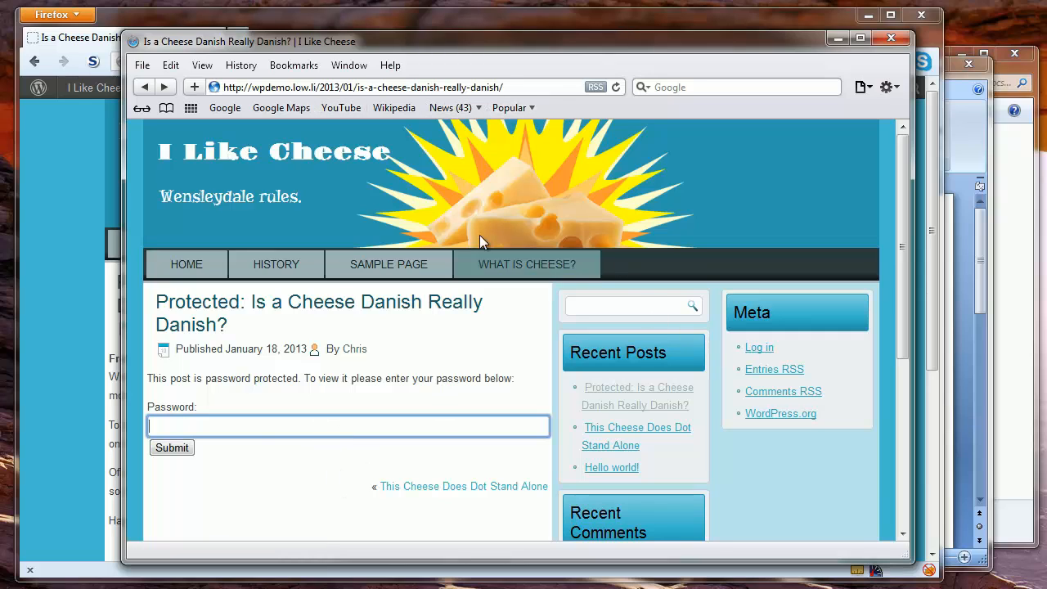
pyautogui.moveTo(501, 43); pyautogui.dragTo(0, 62)
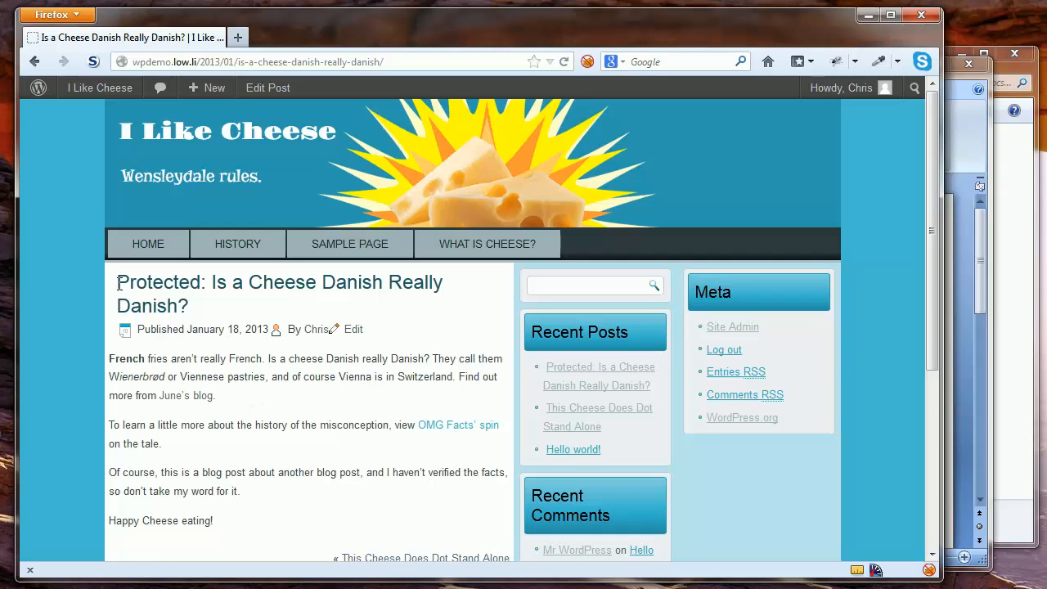
# Leave the live protected post page and reopen 'Is a Cheese Danish Really Danish?' in Edit Post
pyautogui.moveTo(114, 292); pyautogui.dragTo(210, 303)
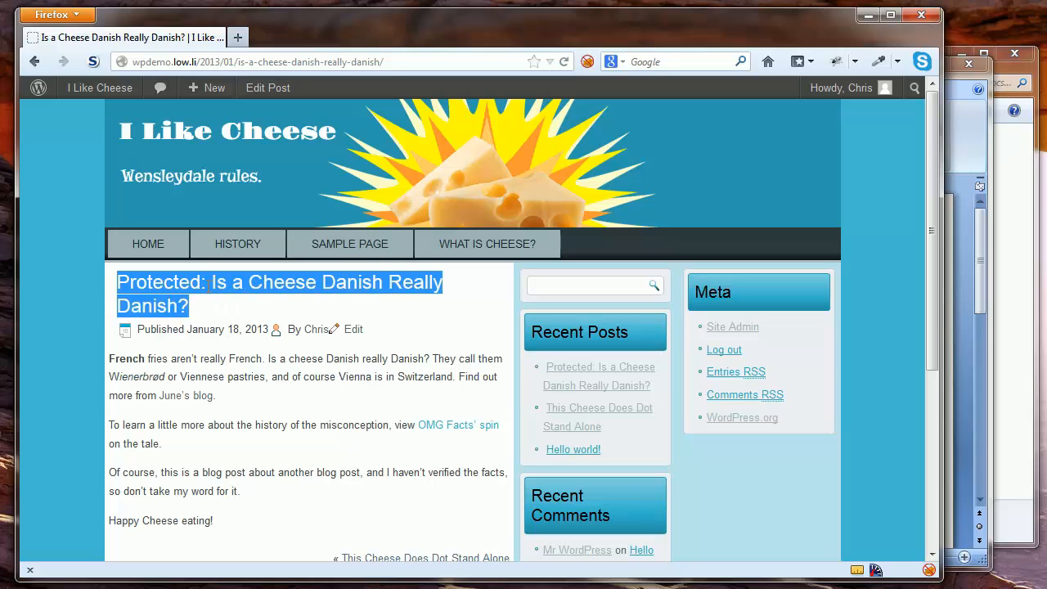
pyautogui.click(208, 288)
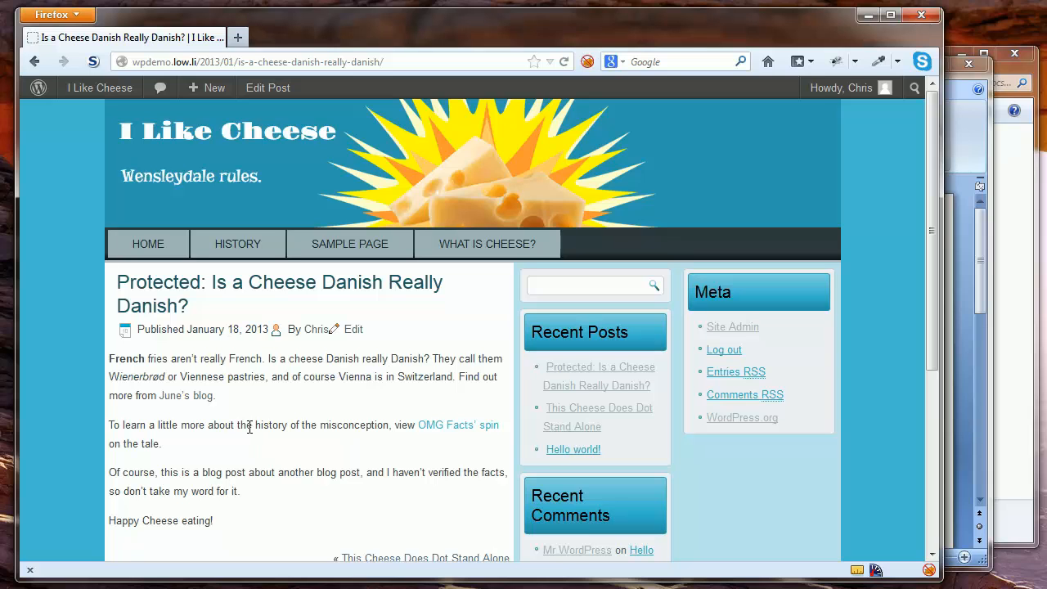
pyautogui.click(353, 331)
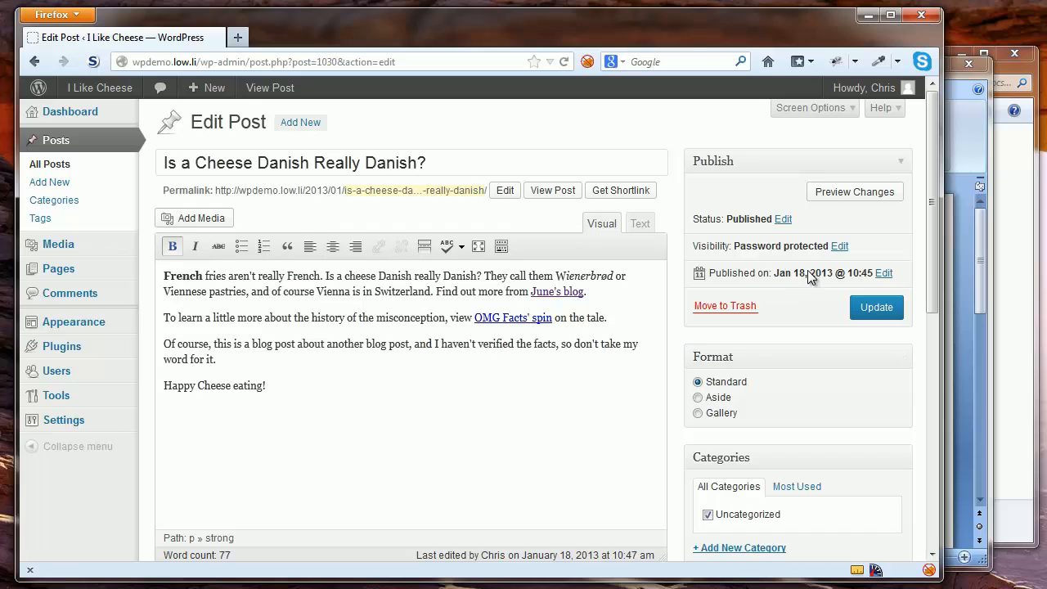
pyautogui.moveTo(887, 276); pyautogui.dragTo(866, 238)
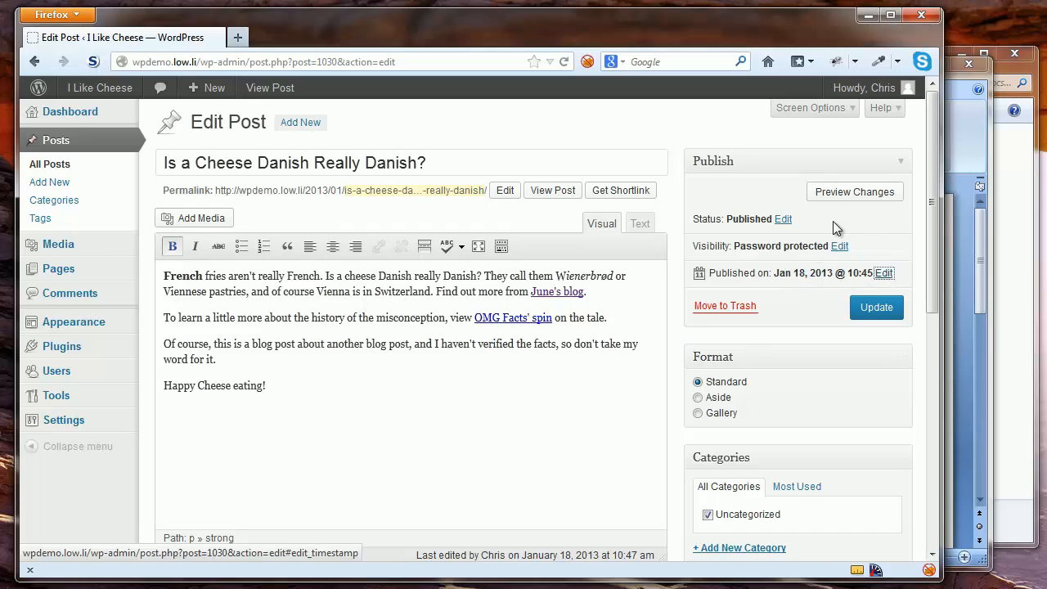
# Switch the post's visibility to Private, update it, and view it on the site
pyautogui.click(839, 245)
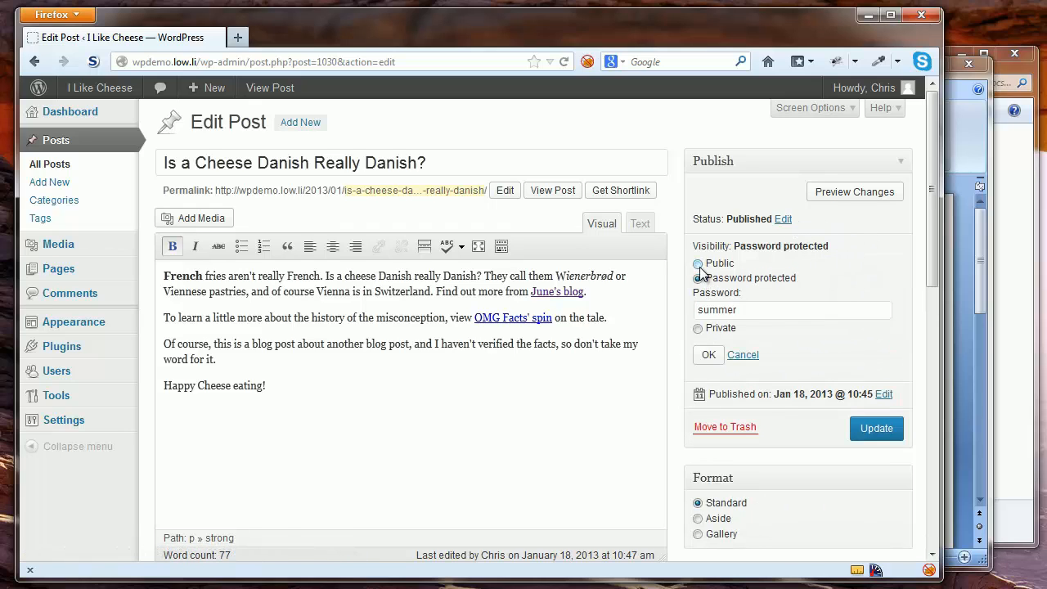
pyautogui.click(698, 328)
pyautogui.click(705, 320)
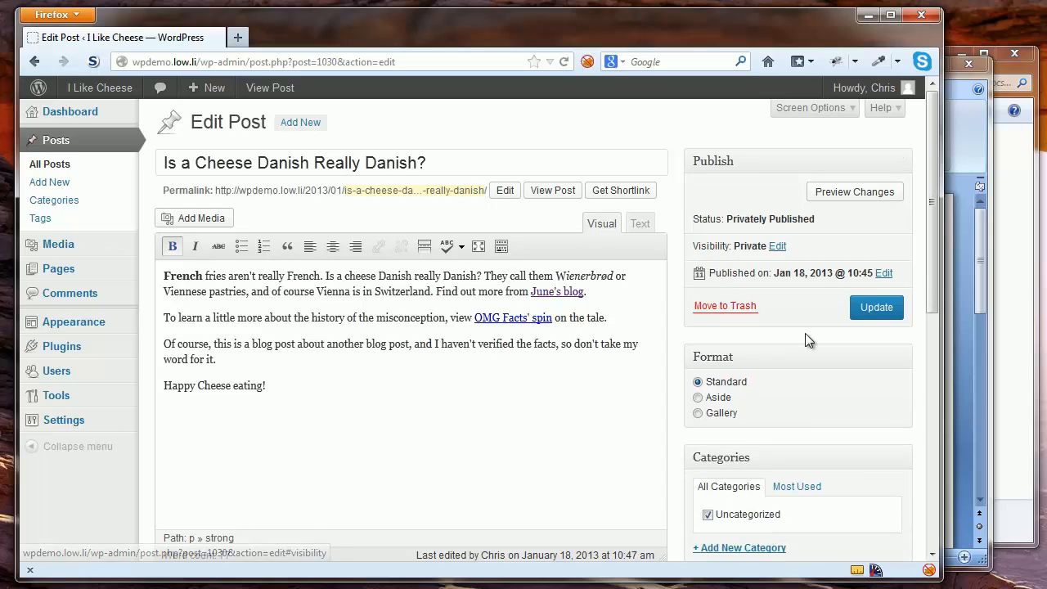
pyautogui.click(874, 309)
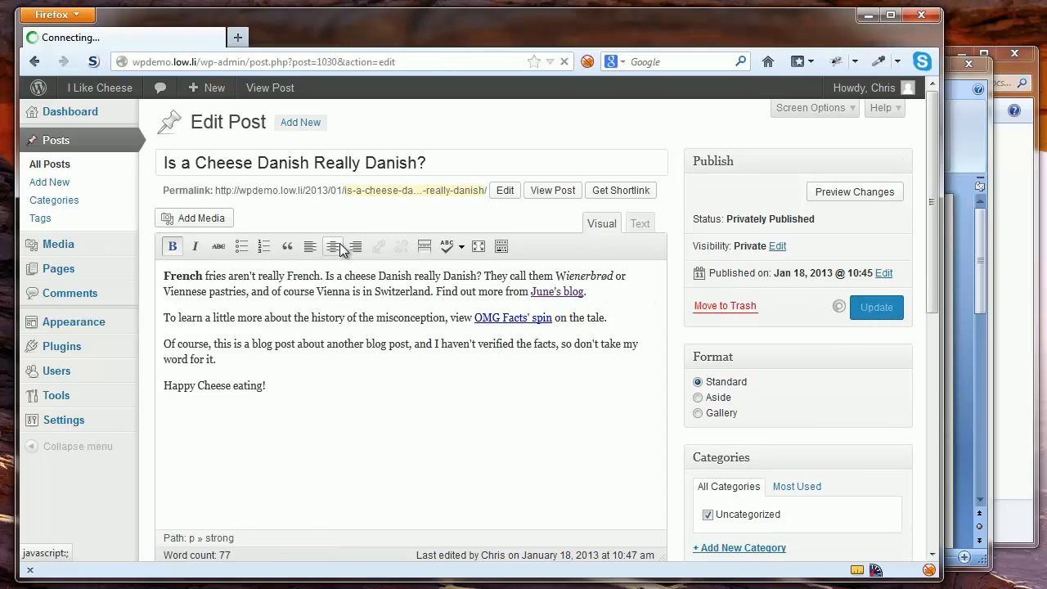
pyautogui.click(249, 158)
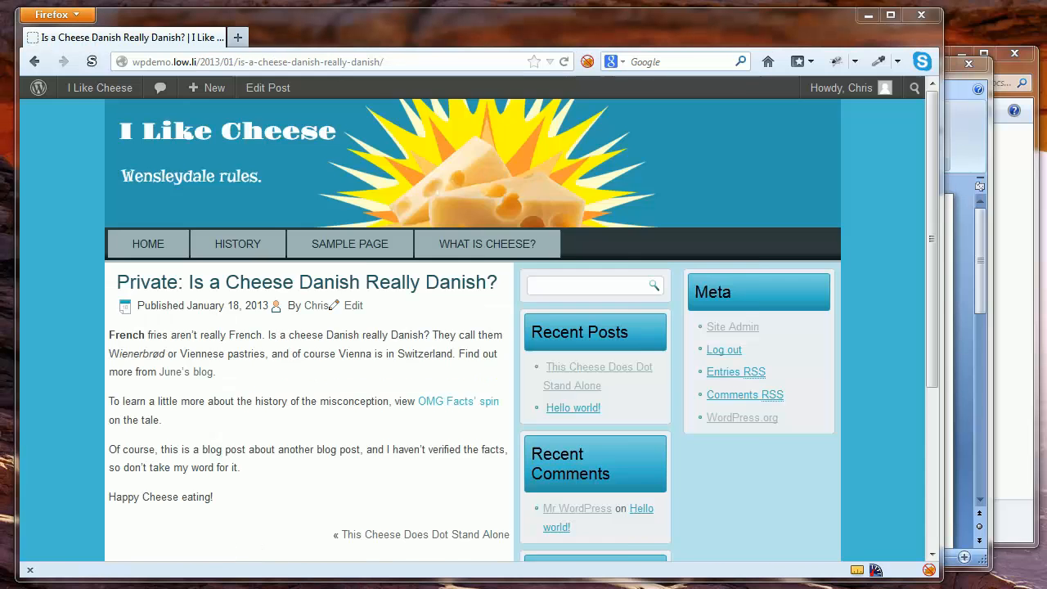
# Confirm in Safari that the private post's address shows Page not found, then move Safari offscreen
pyautogui.moveTo(0, 245); pyautogui.dragTo(839, 114)
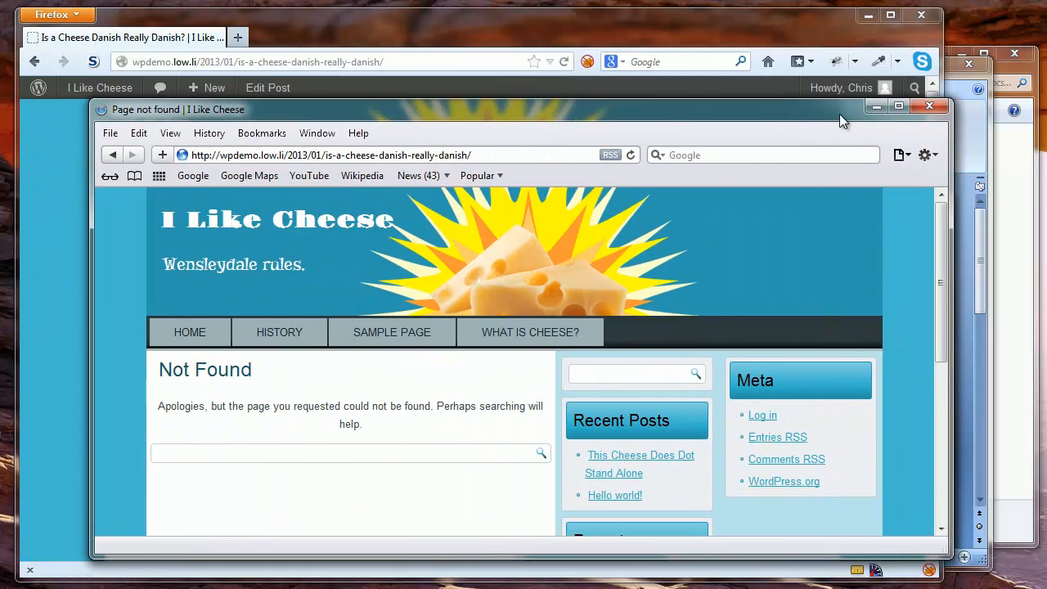
pyautogui.hotkey('ctrl', 'l')
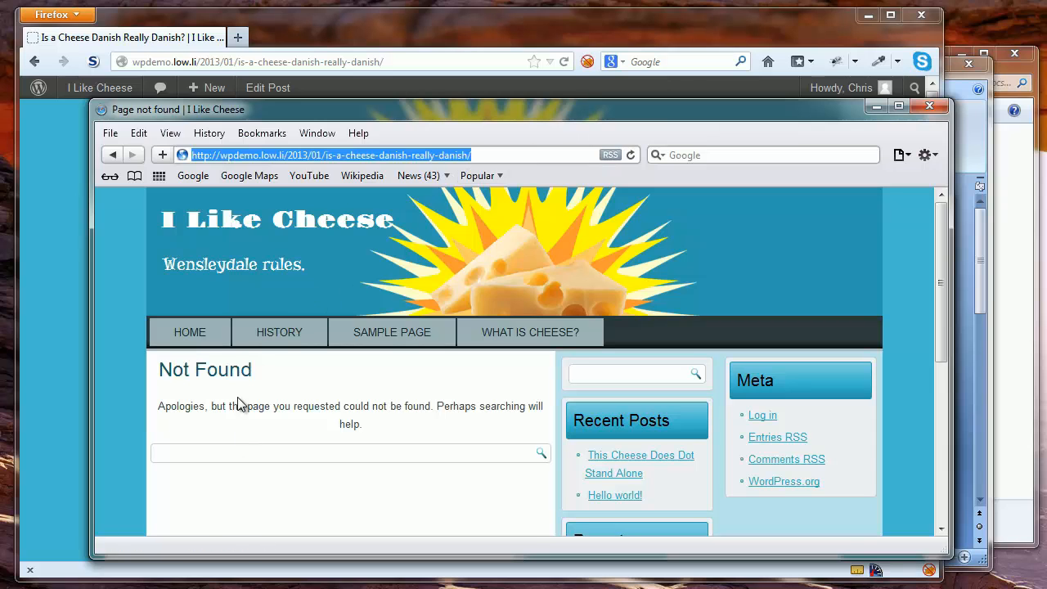
pyautogui.moveTo(553, 111); pyautogui.dragTo(0, 115)
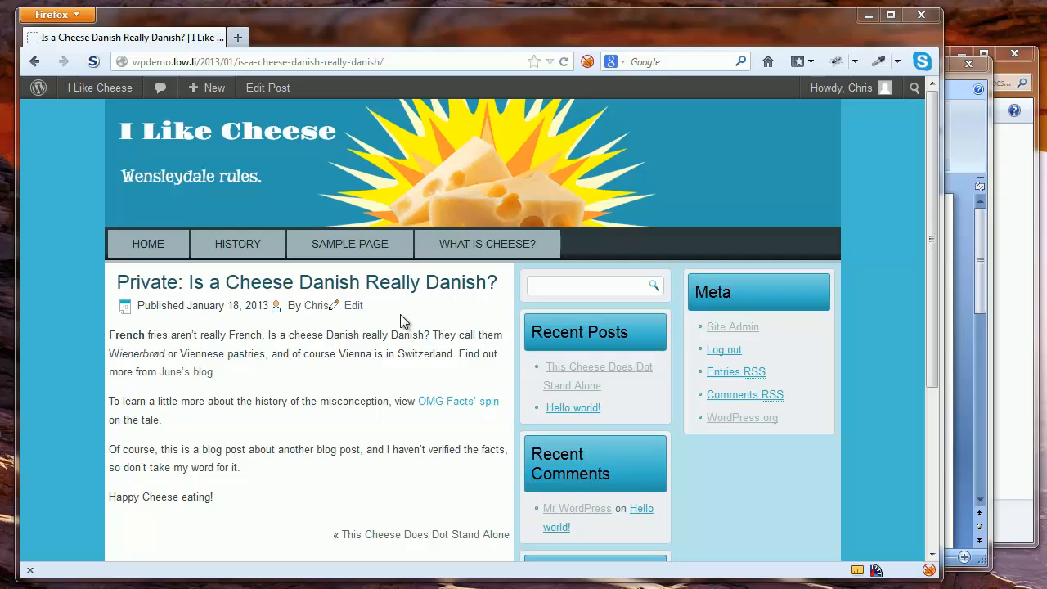
# Set the Cheese Danish post's visibility back to Public, update it, and view the live post
pyautogui.click(354, 308)
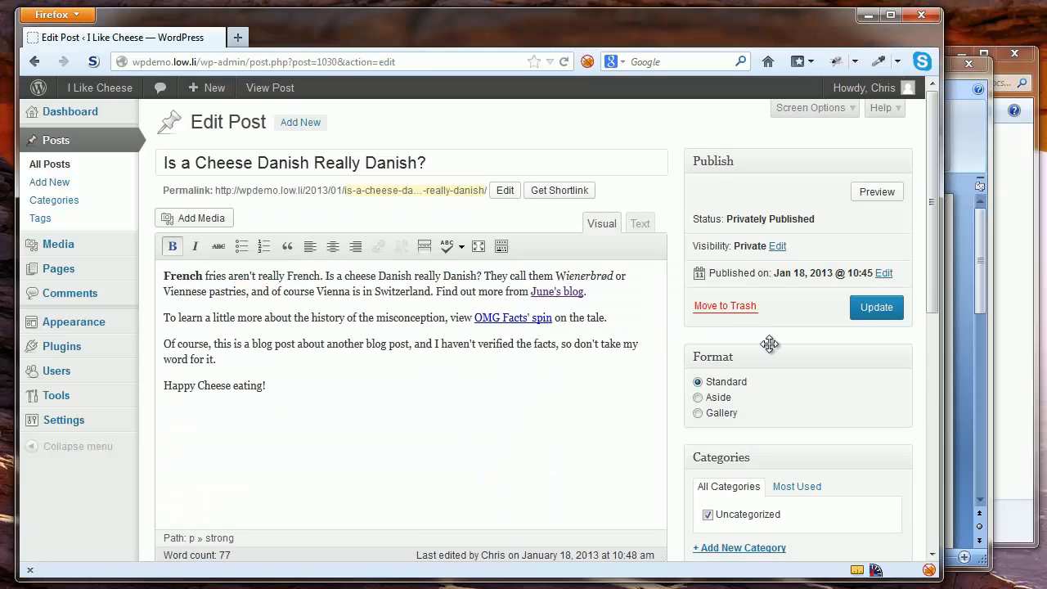
pyautogui.click(779, 245)
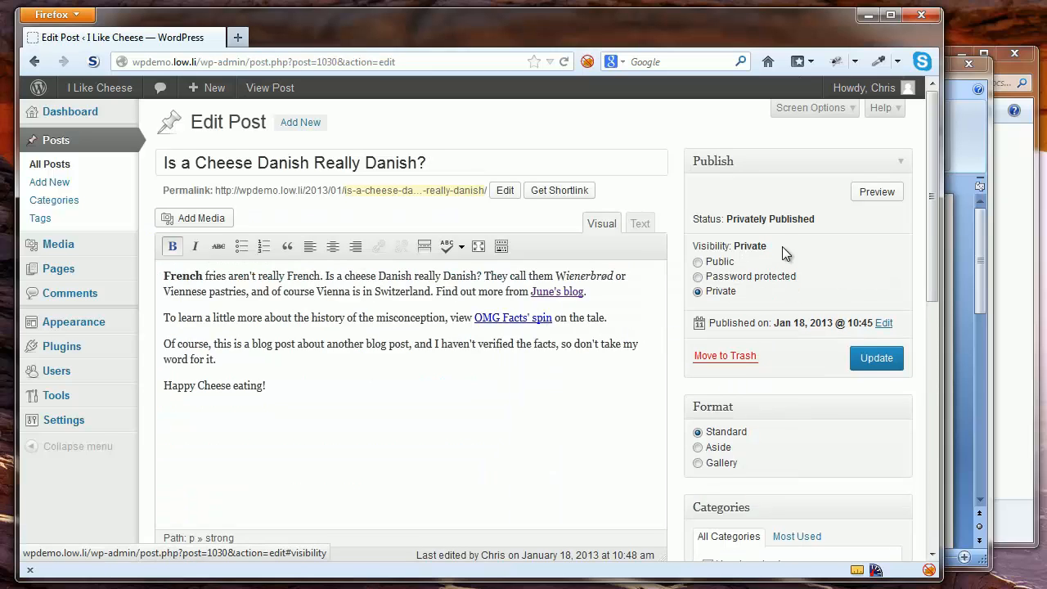
pyautogui.click(699, 263)
pyautogui.click(863, 408)
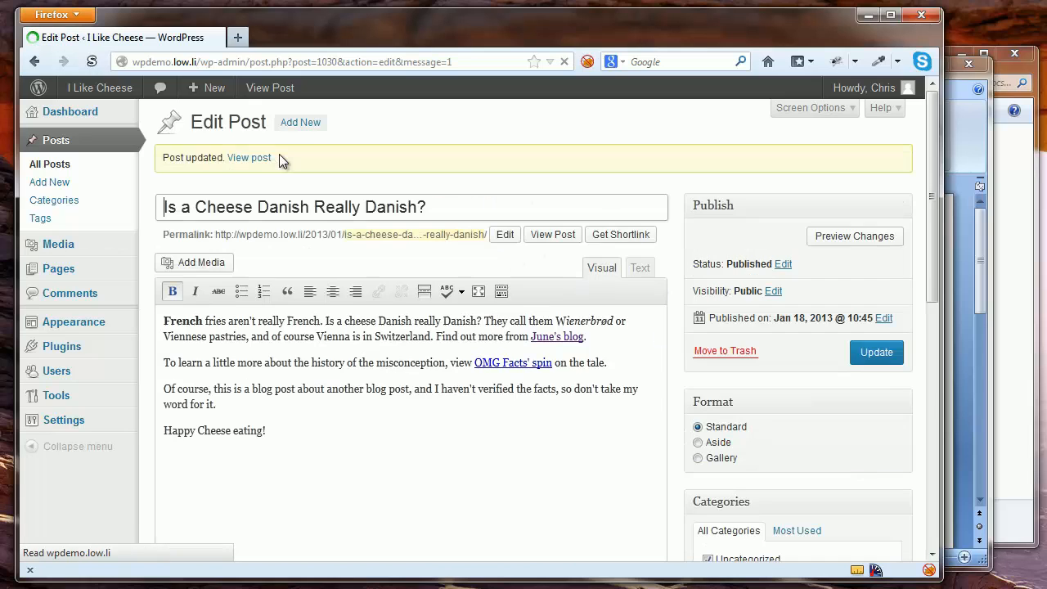
pyautogui.click(262, 157)
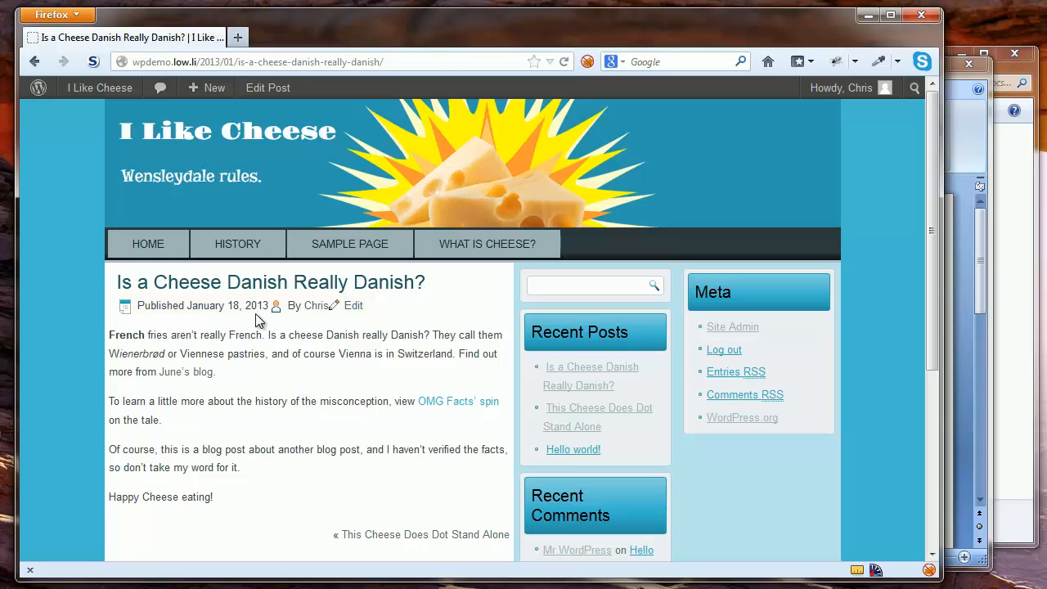
# Change the post's publish date to Jan 18, 2011, then go to the I Like Cheese front page
pyautogui.click(353, 306)
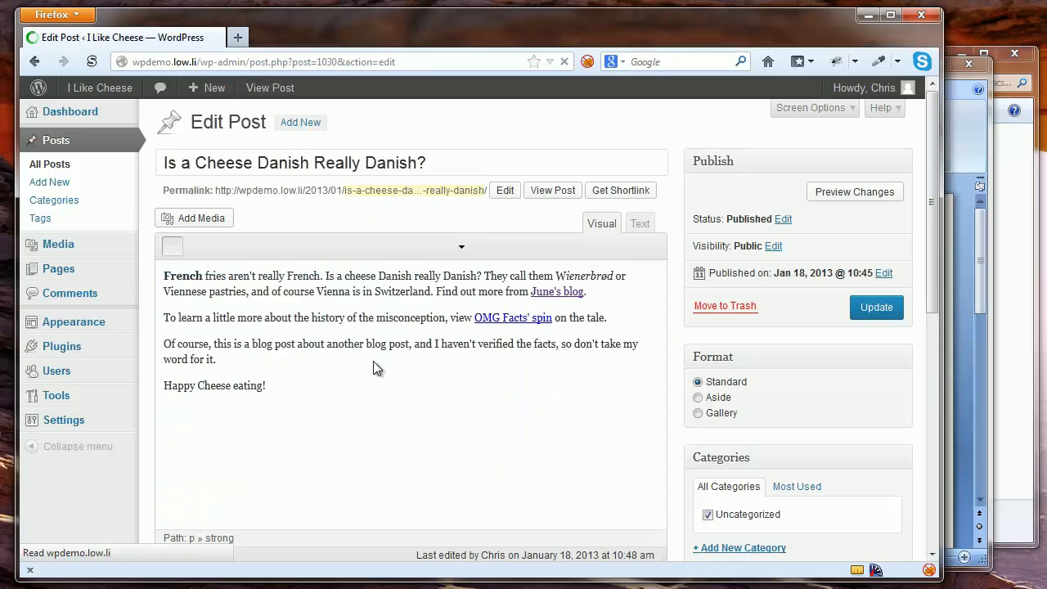
pyautogui.click(883, 273)
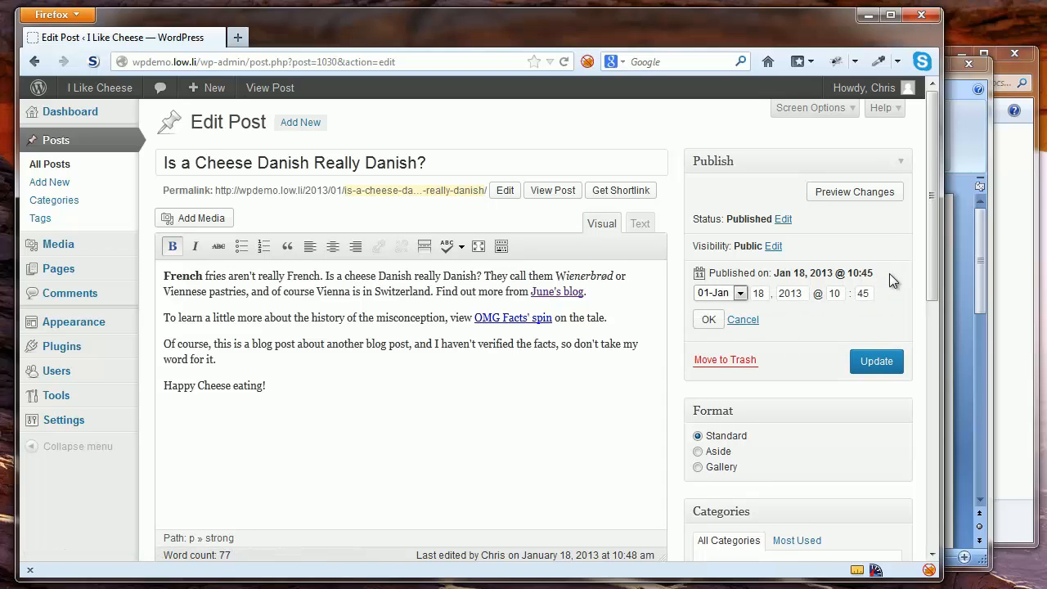
pyautogui.click(798, 295)
pyautogui.press('BackSpace')
pyautogui.write('1')
pyautogui.click(710, 321)
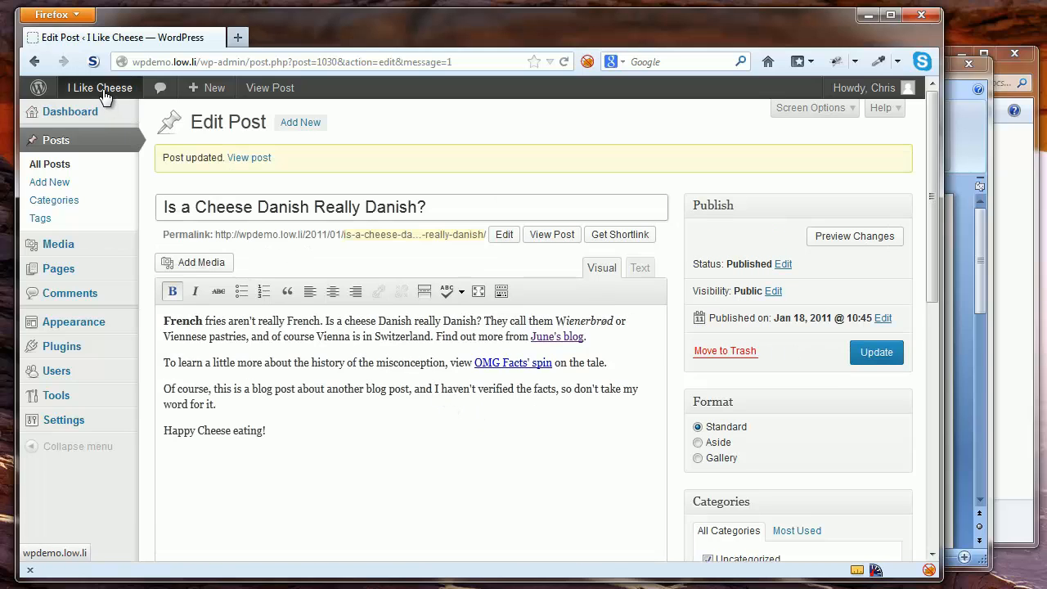
pyautogui.click(103, 93)
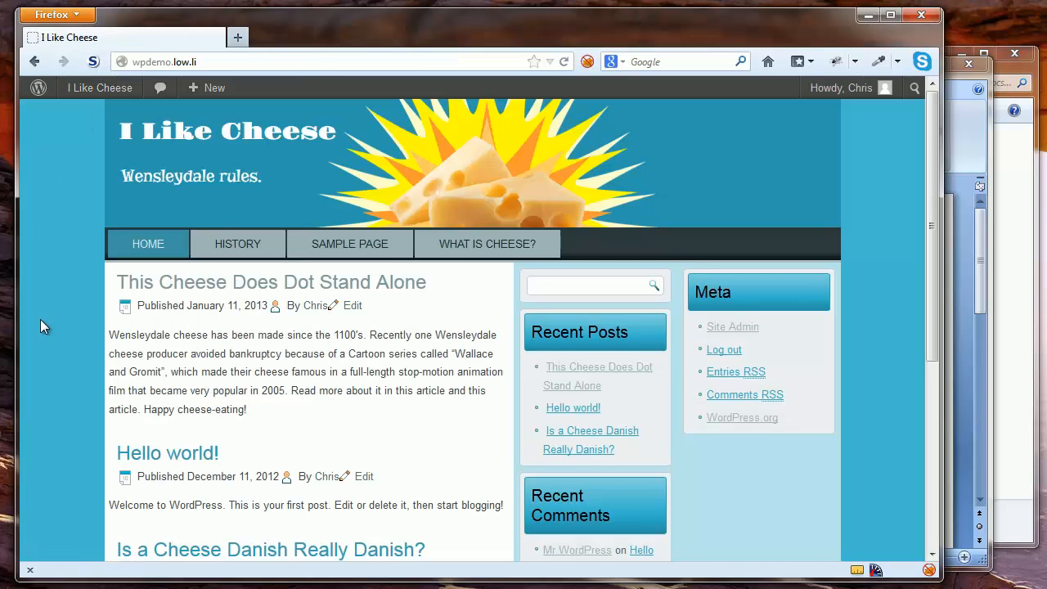
# Find the backdated Cheese Danish post on the front page and open it in the editor
pyautogui.scroll(-4, 40, 321)
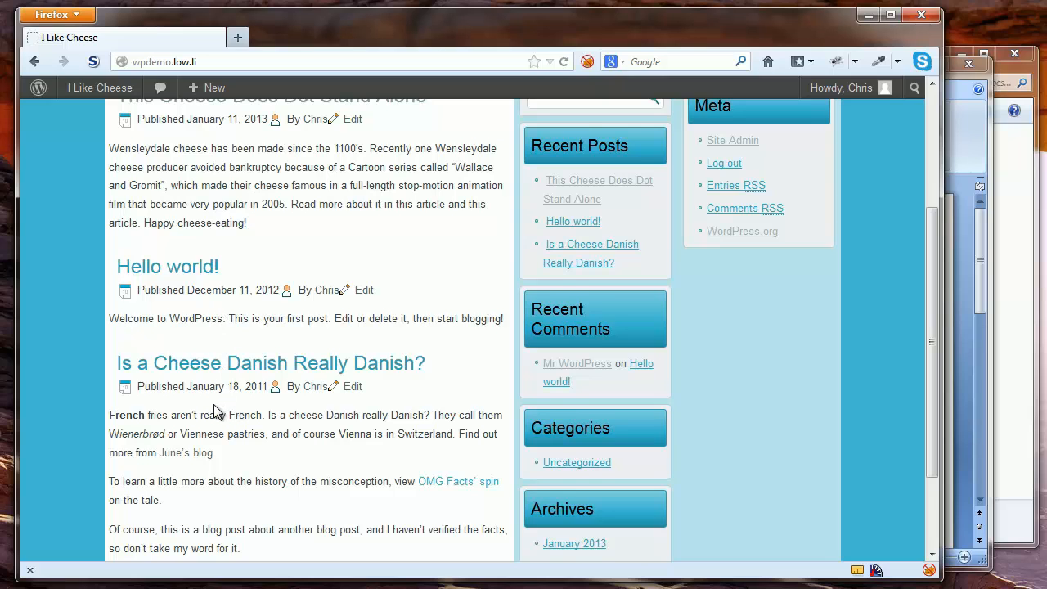
pyautogui.scroll(4, 217, 404)
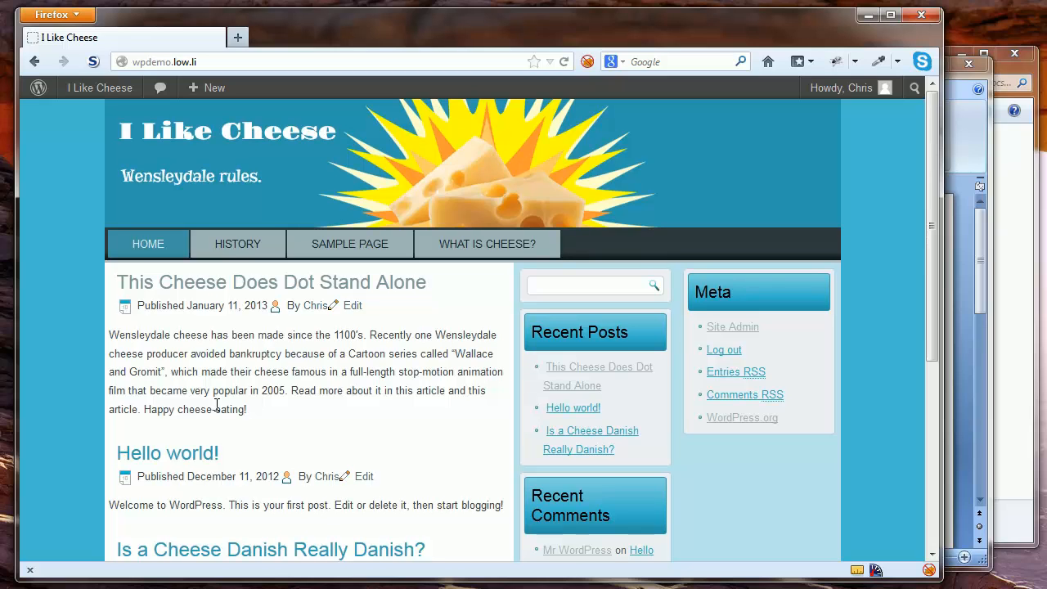
pyautogui.scroll(-4, 214, 413)
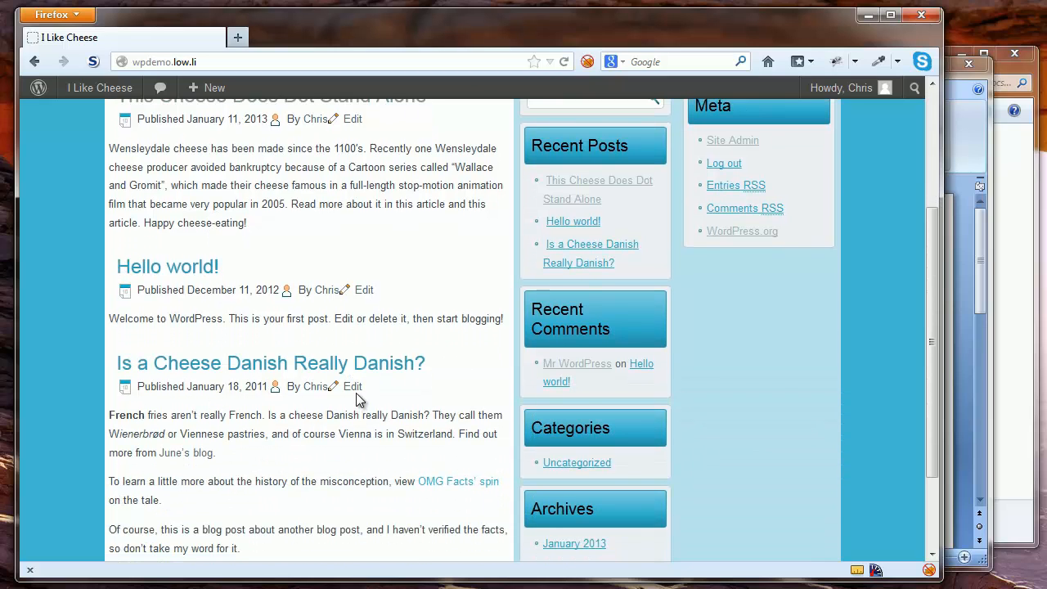
pyautogui.click(353, 389)
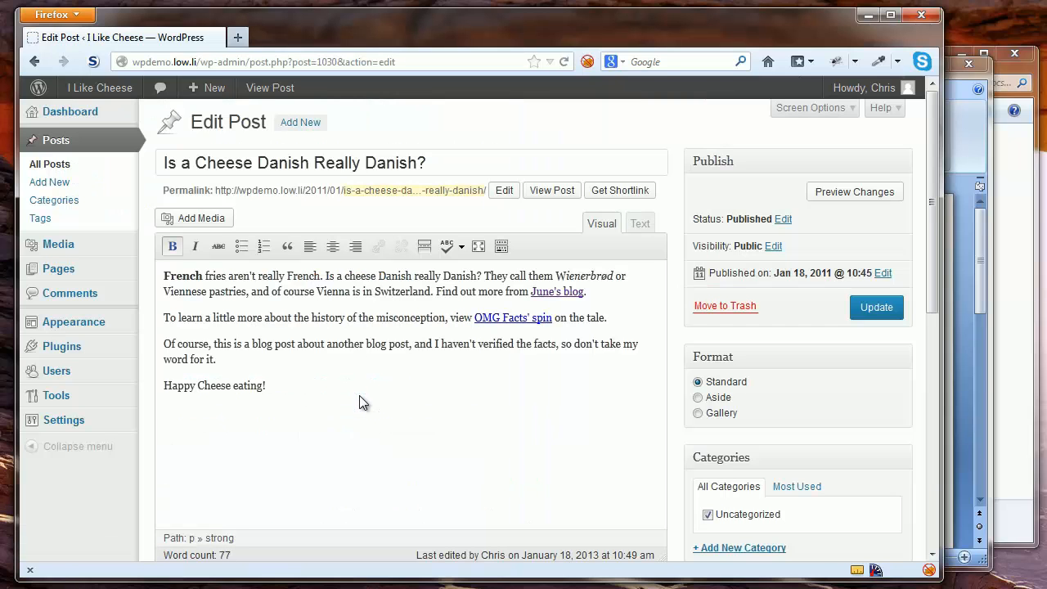
# Change the publish date to Jan 19, 2013 and schedule the post
pyautogui.click(887, 274)
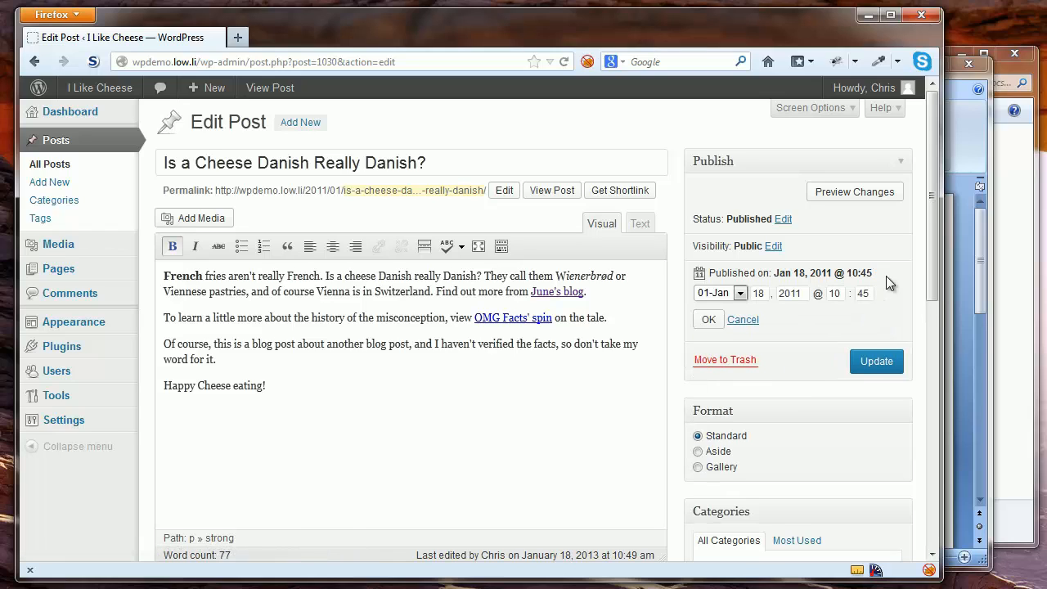
pyautogui.doubleClick(794, 293)
pyautogui.write('2013')
pyautogui.doubleClick(760, 293)
pyautogui.write('19')
pyautogui.click(706, 318)
pyautogui.click(867, 307)
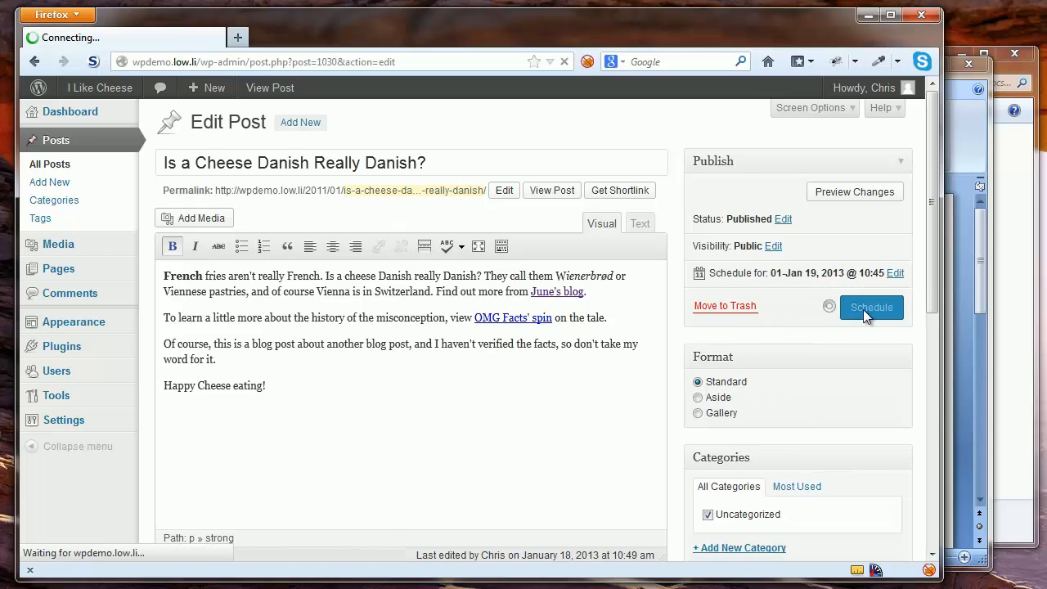
# Check the I Like Cheese front page, which no longer lists the scheduled post
pyautogui.click(105, 105)
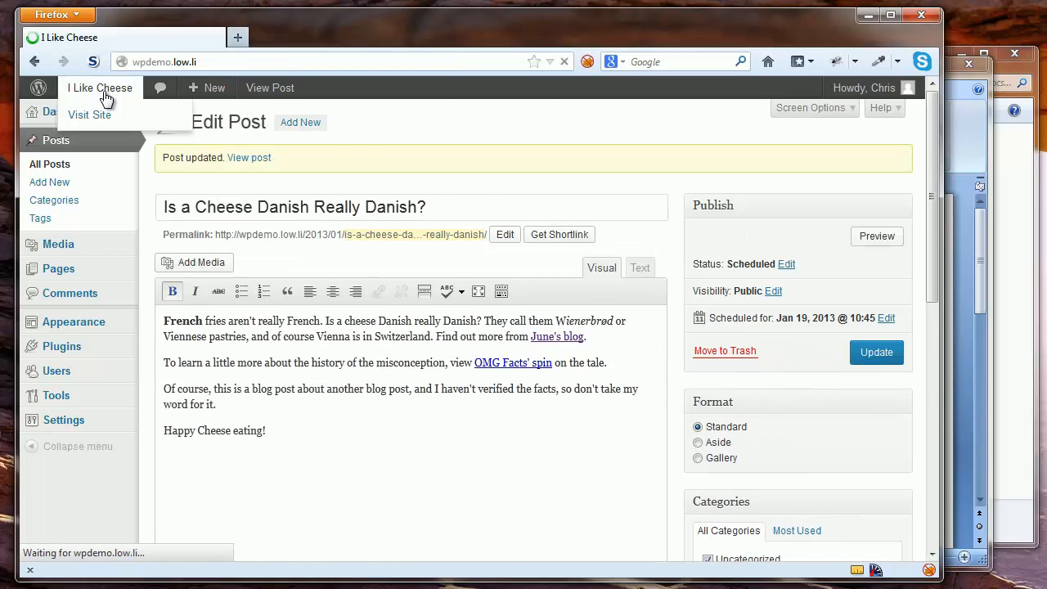
pyautogui.scroll(-2, 294, 318)
pyautogui.scroll(2, 295, 319)
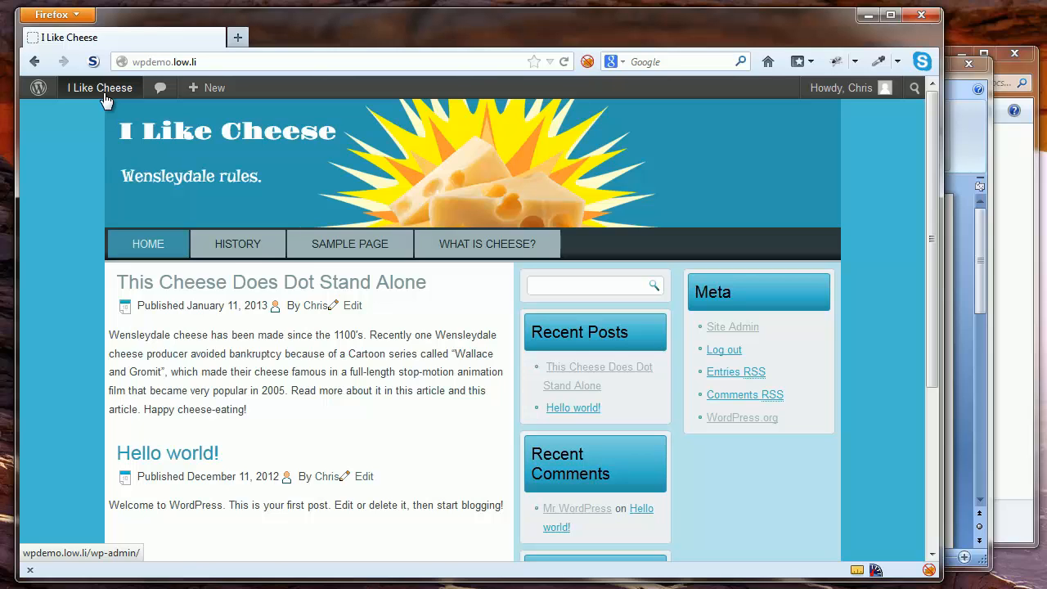
# Return to the Edit Post screen and open the Jan 19, 2013 scheduled date for editing
pyautogui.click(33, 63)
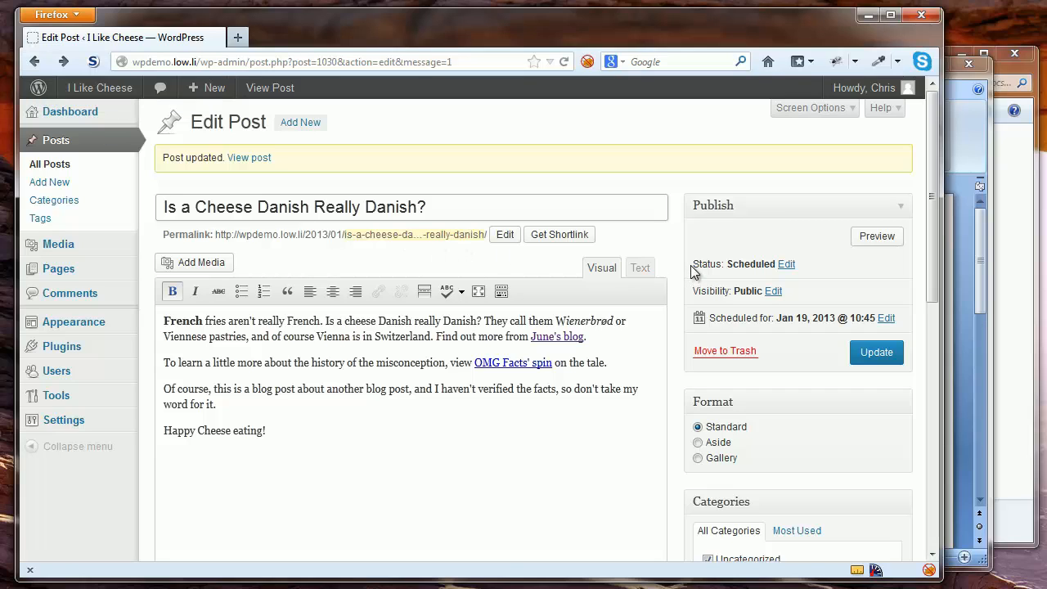
pyautogui.moveTo(690, 265); pyautogui.dragTo(726, 268)
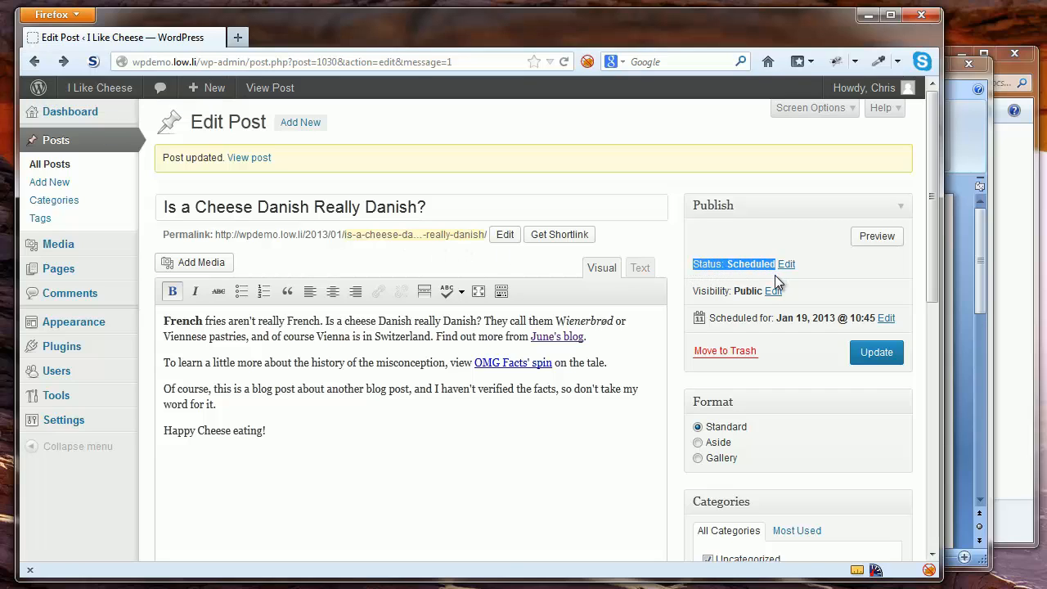
pyautogui.click(828, 264)
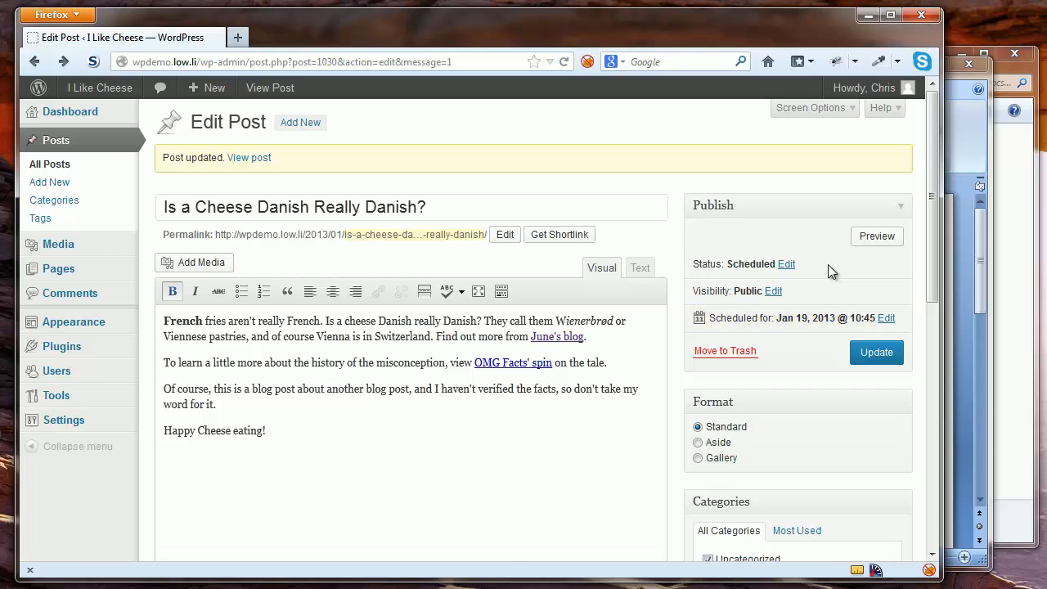
pyautogui.click(886, 318)
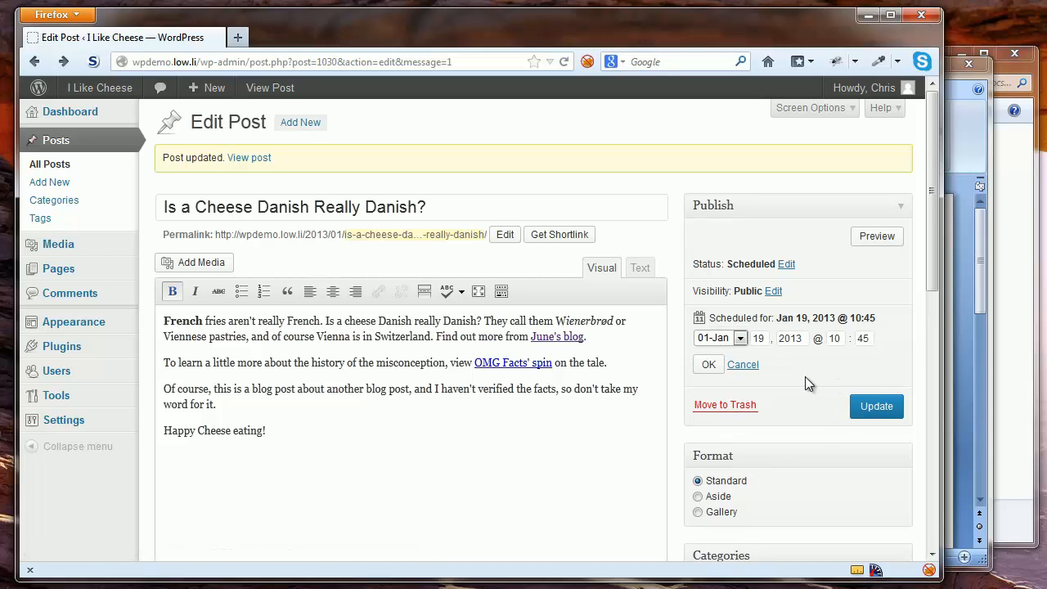
# Change the post's date to Jan 18, 2013, publish it, and view it on the I Like Cheese site
pyautogui.doubleClick(757, 340)
pyautogui.write('18')
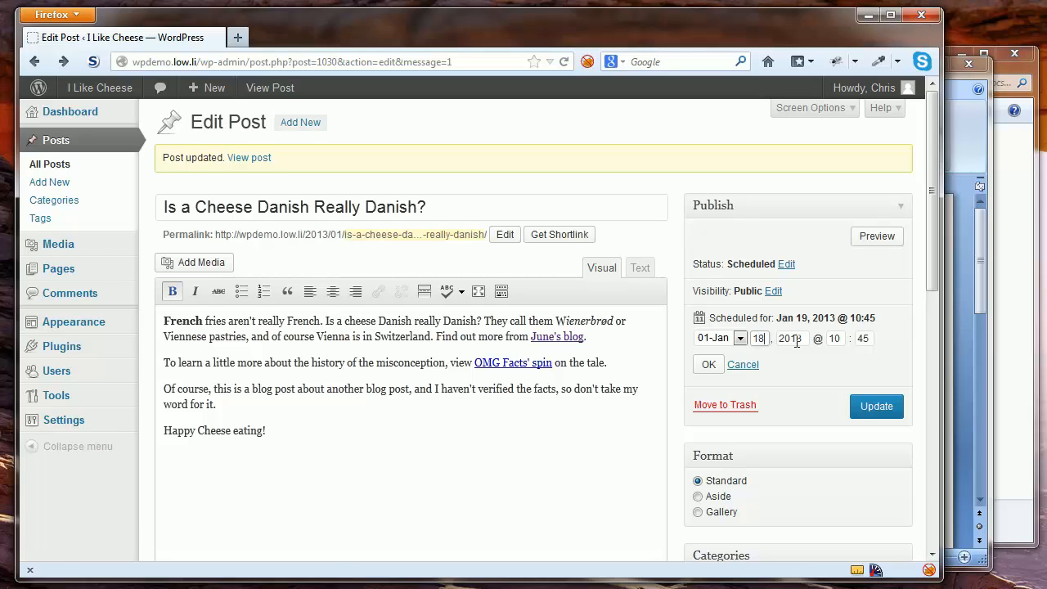
pyautogui.click(710, 367)
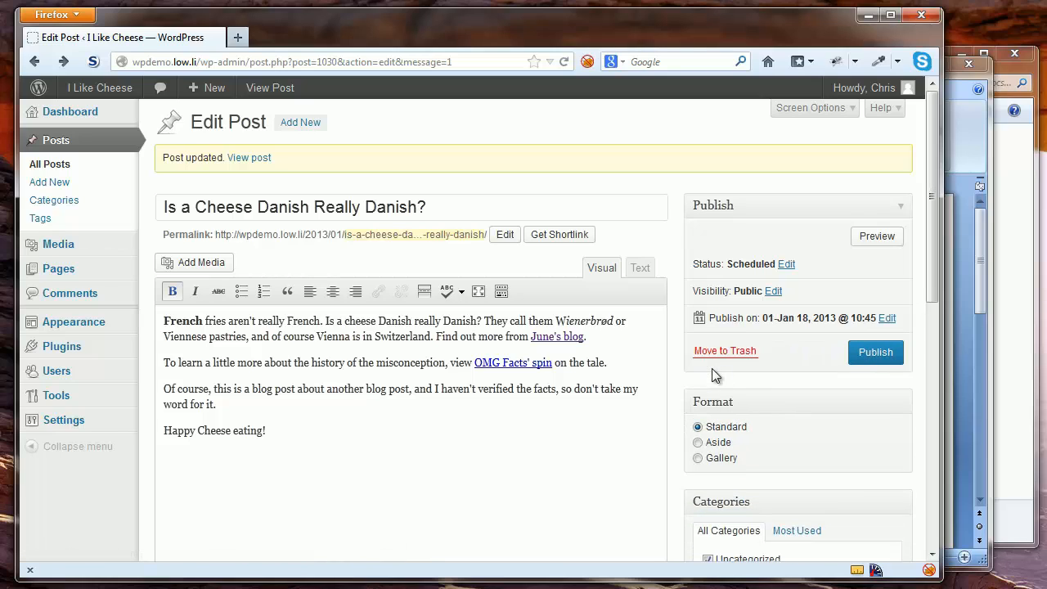
pyautogui.click(875, 353)
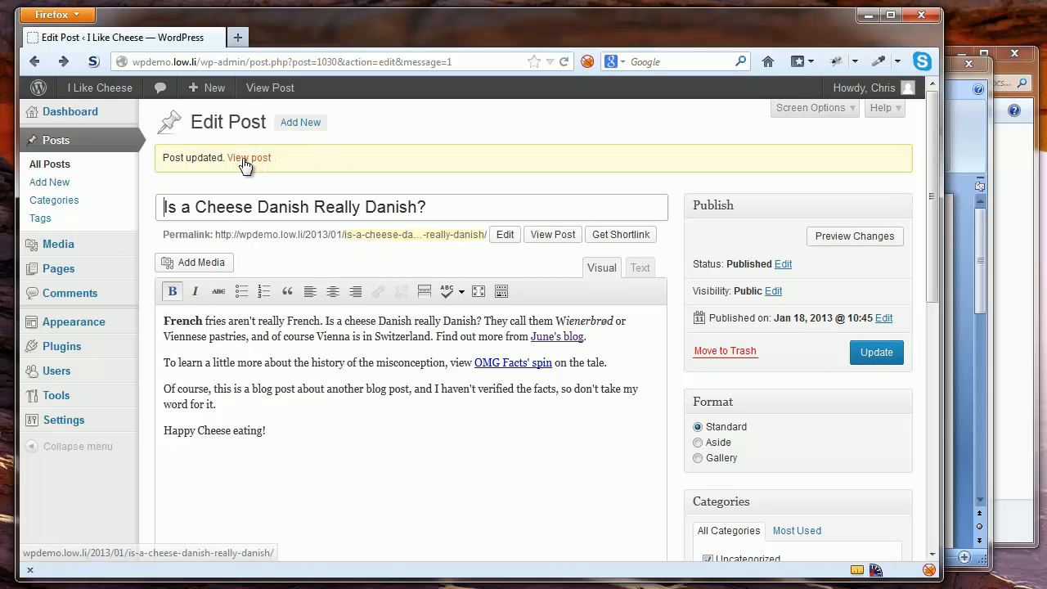
pyautogui.click(98, 88)
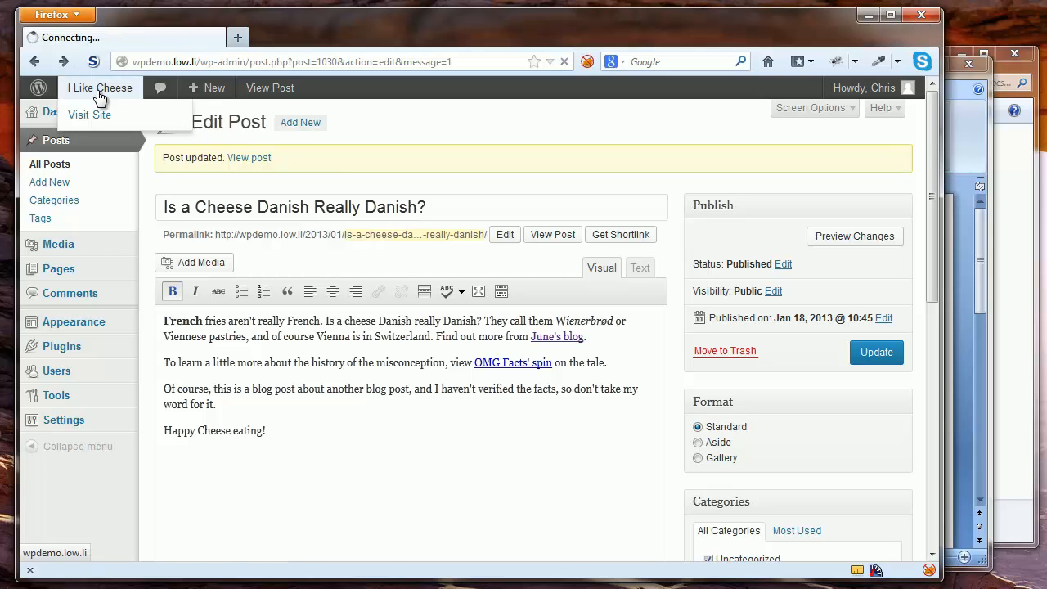